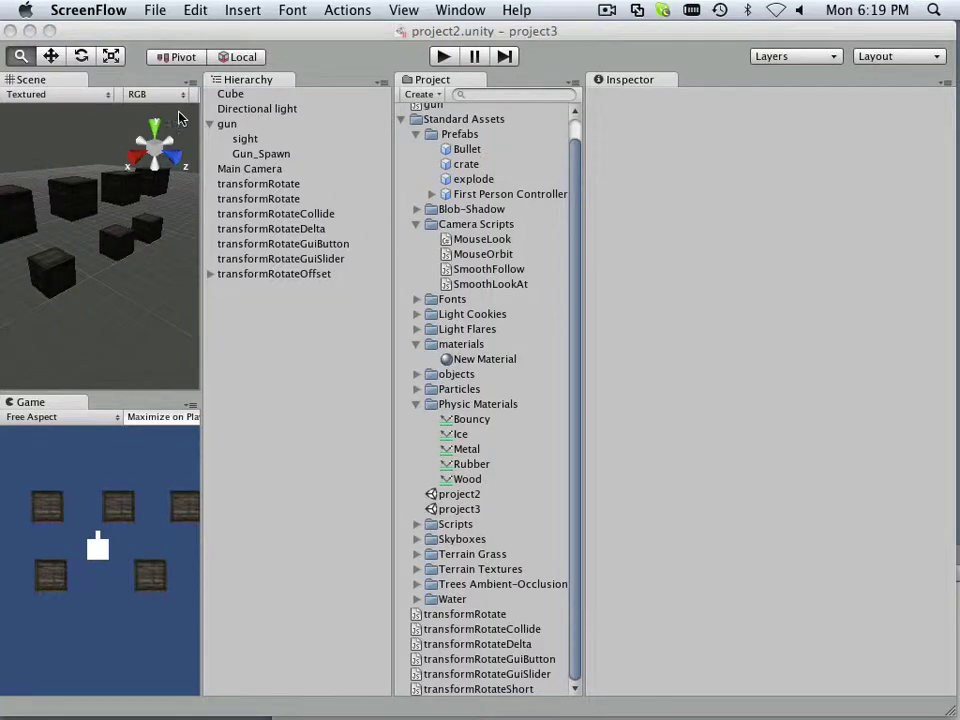
# Step: Switch from the ScreenFlow recorder to the Unity editor showing the project3 scene
pyautogui.click(155, 10)
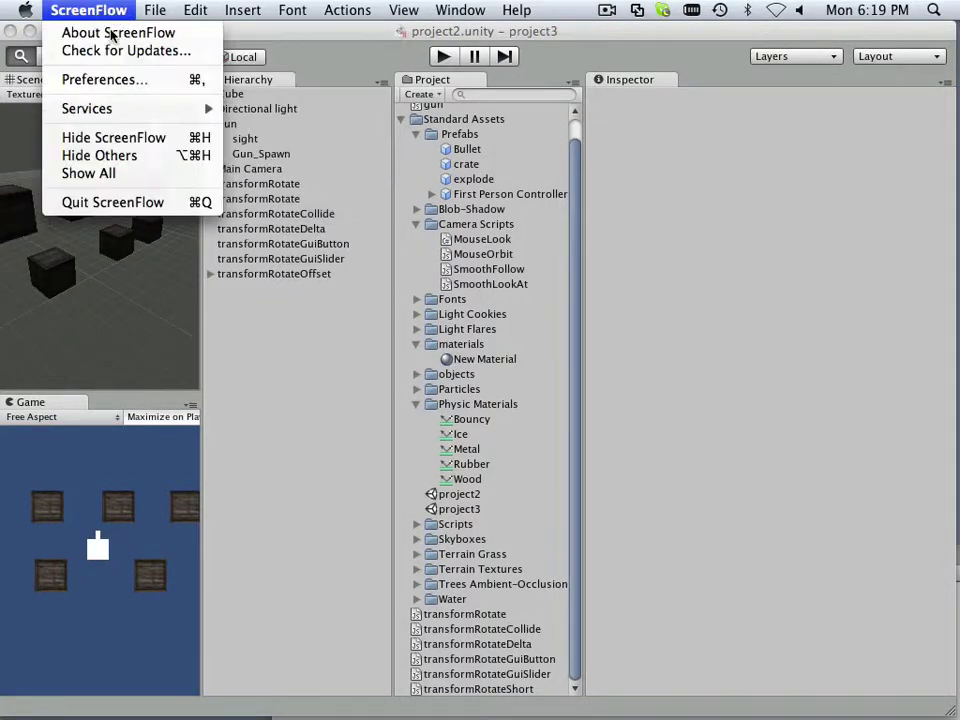
pyautogui.click(212, 37)
# Step: Start a new project at /Users/Shared/Unity/project4 with Standard Assets set to import
pyautogui.click(108, 12)
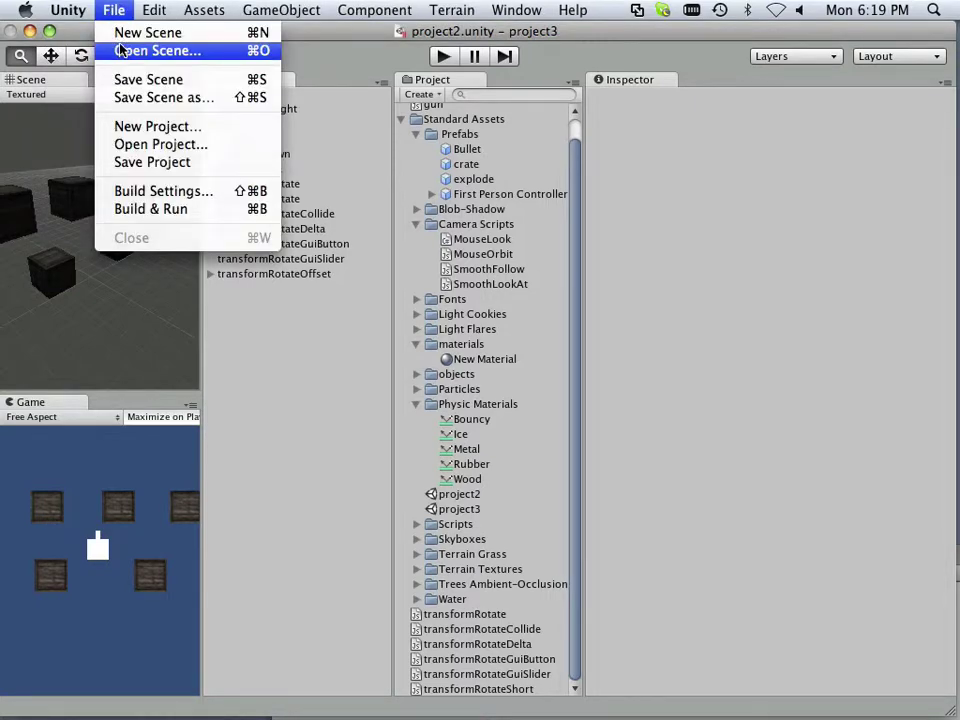
pyautogui.click(133, 126)
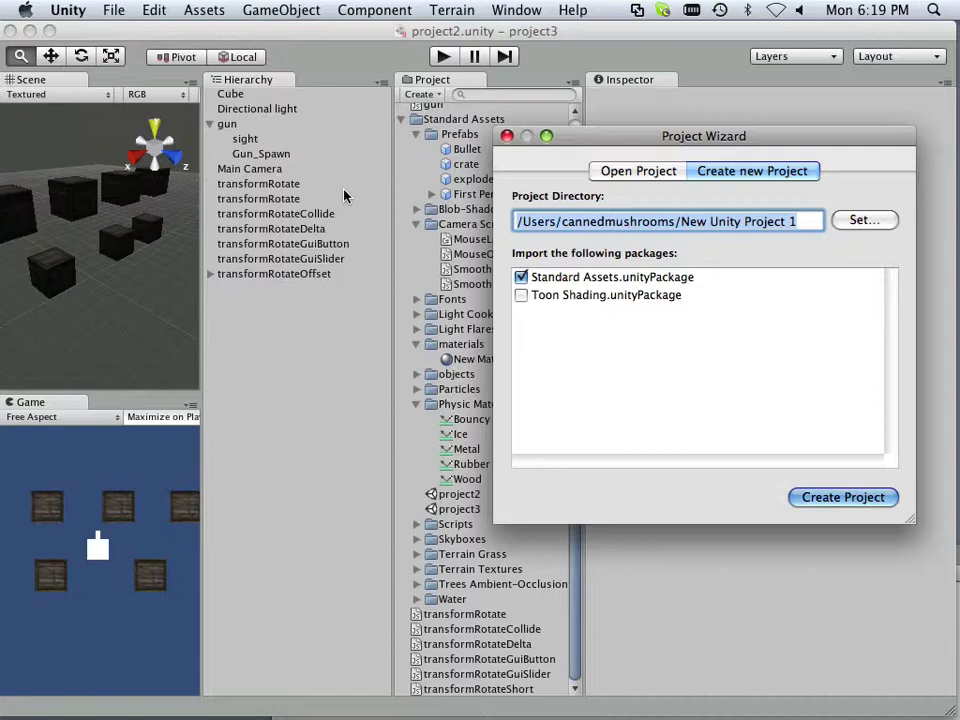
pyautogui.click(850, 220)
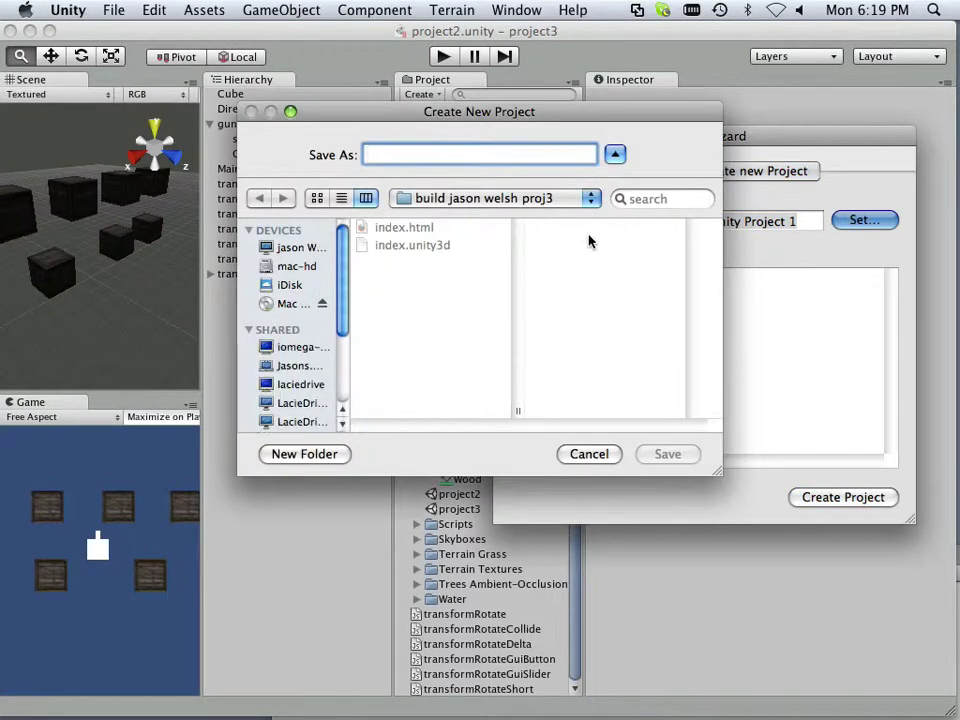
pyautogui.click(527, 198)
pyautogui.click(470, 237)
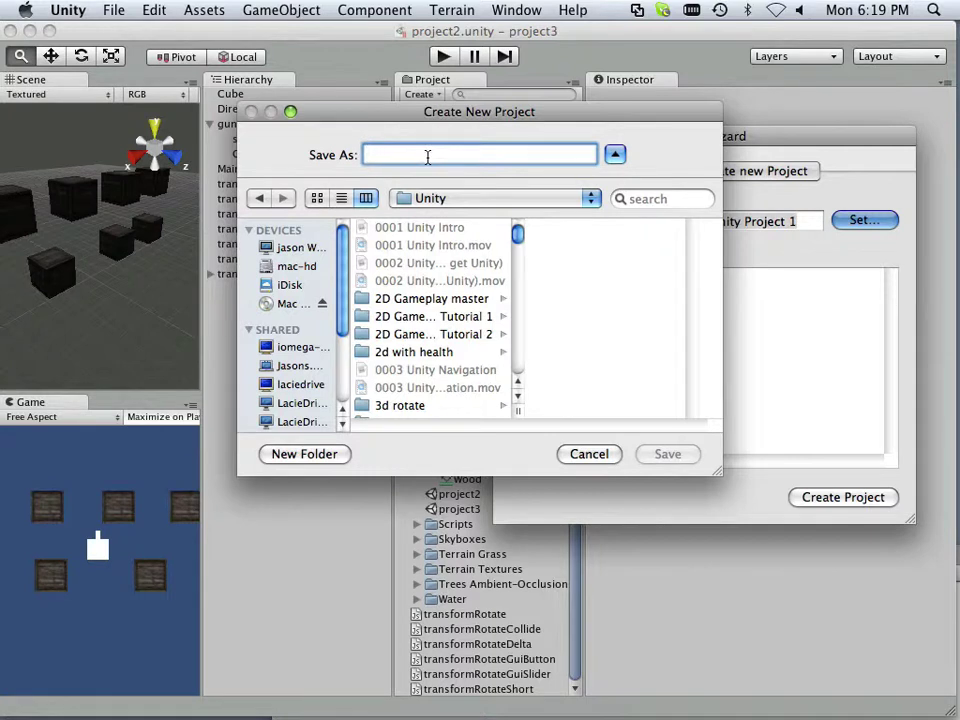
pyautogui.write('projec')
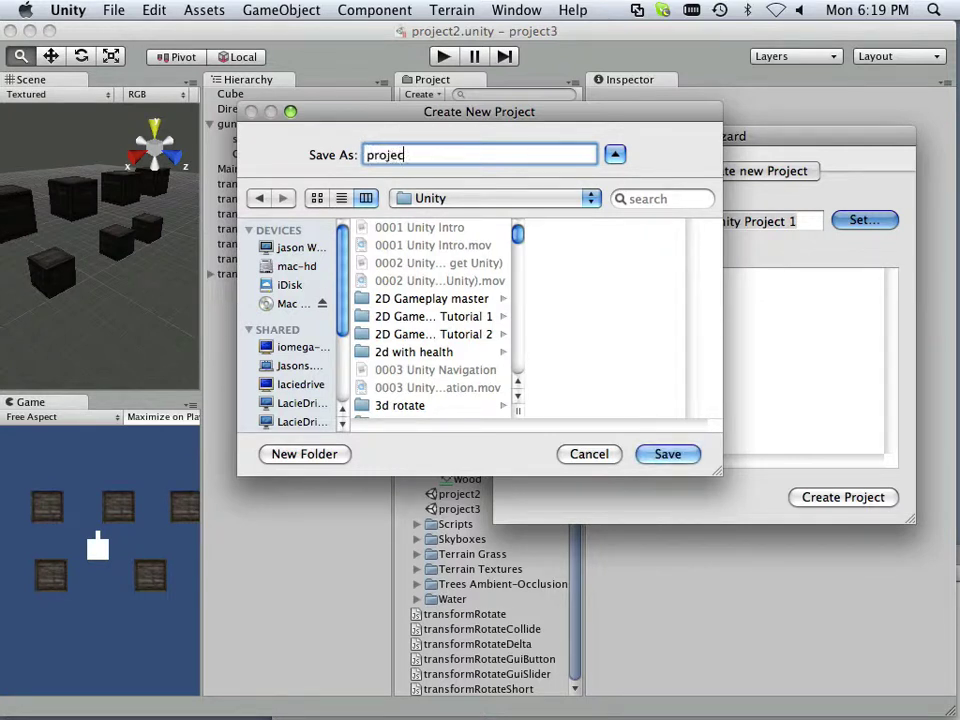
pyautogui.write('t4')
pyautogui.click(650, 455)
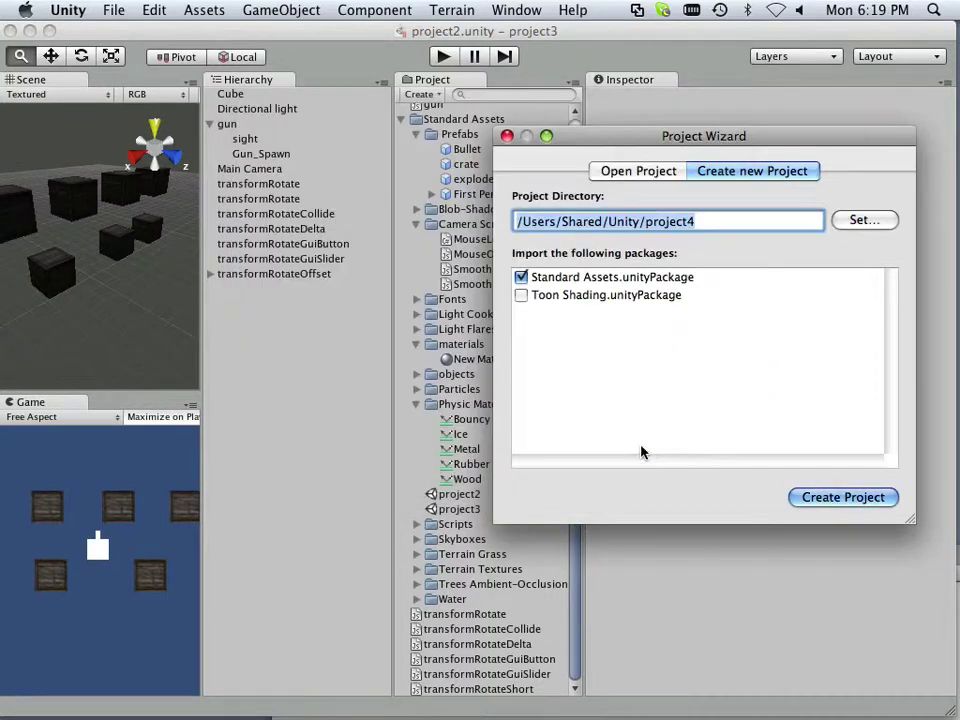
# Step: Create project4, then dismiss the ScreenFlow About box and the Finder window
pyautogui.click(805, 493)
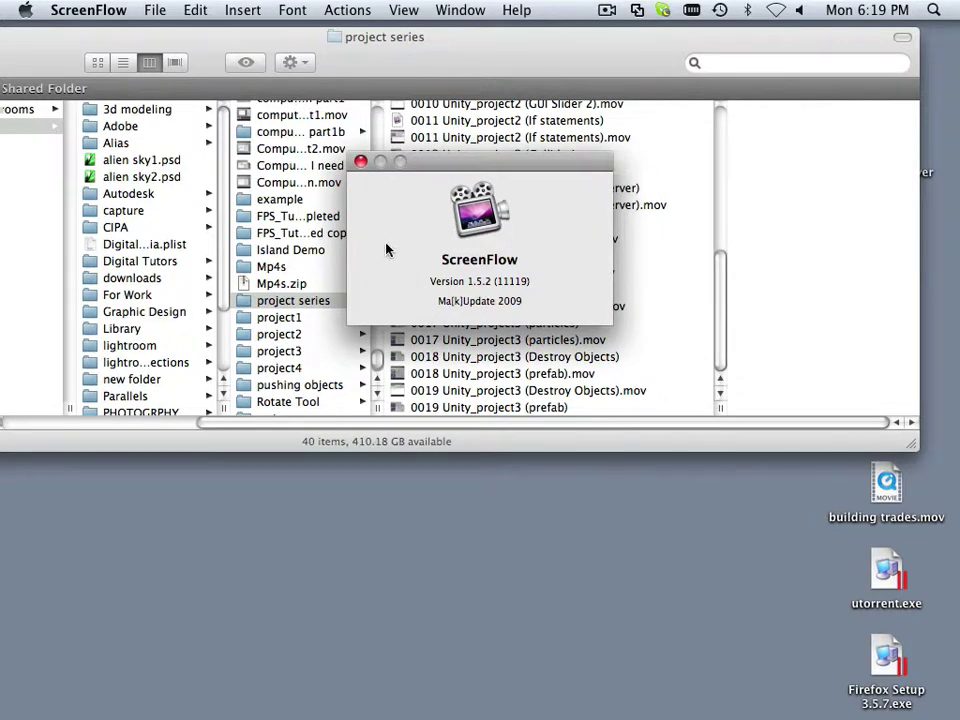
pyautogui.click(361, 163)
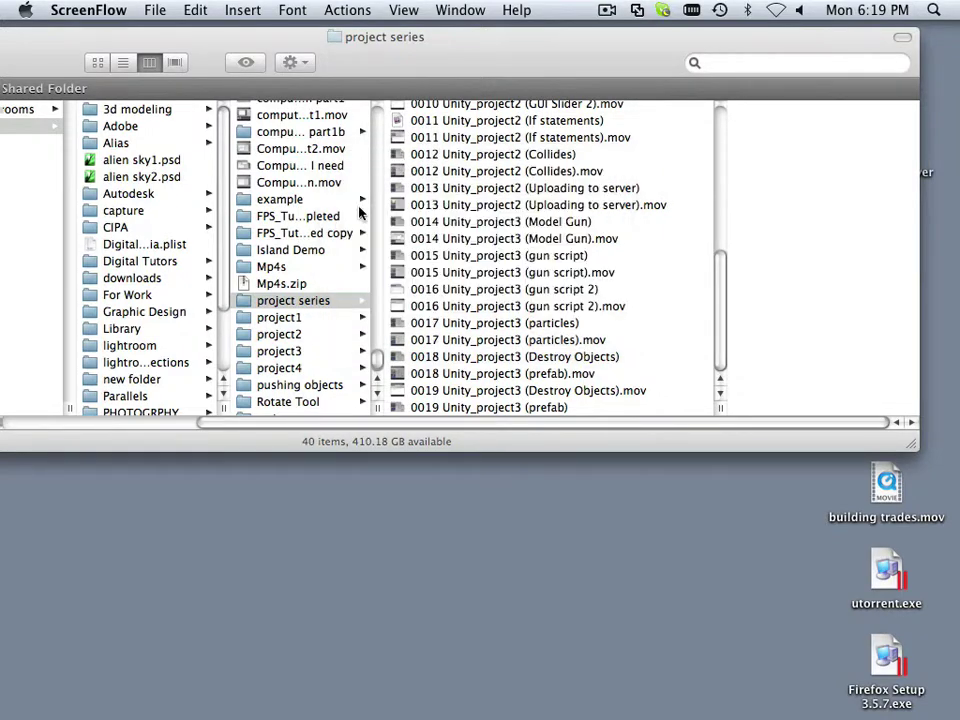
pyautogui.moveTo(275, 48); pyautogui.dragTo(500, 415)
pyautogui.click(65, 405)
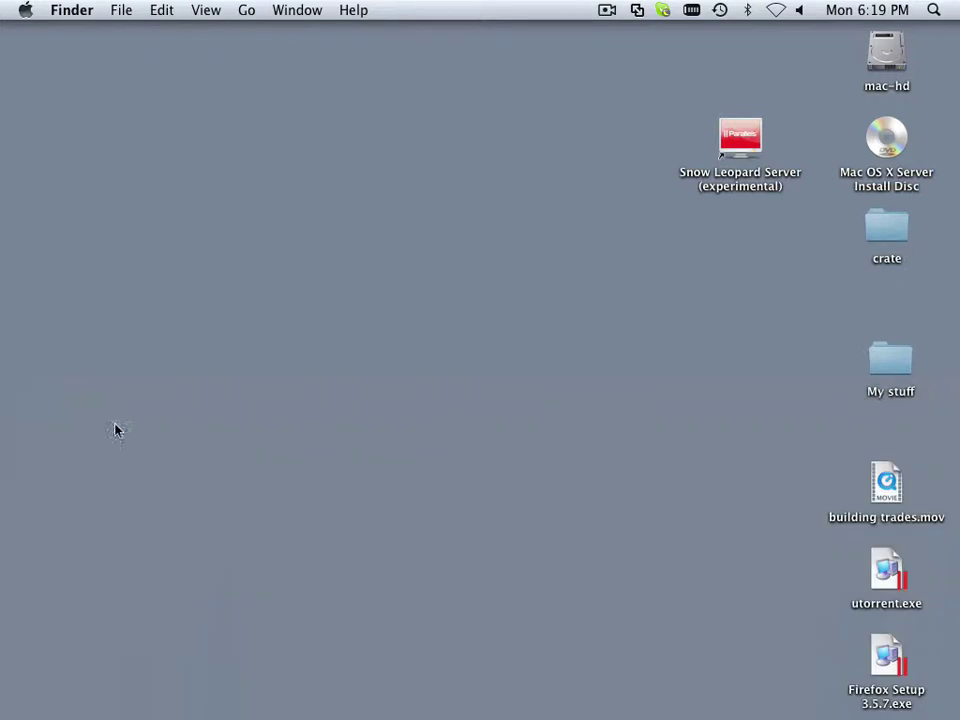
pyautogui.moveTo(458, 716)
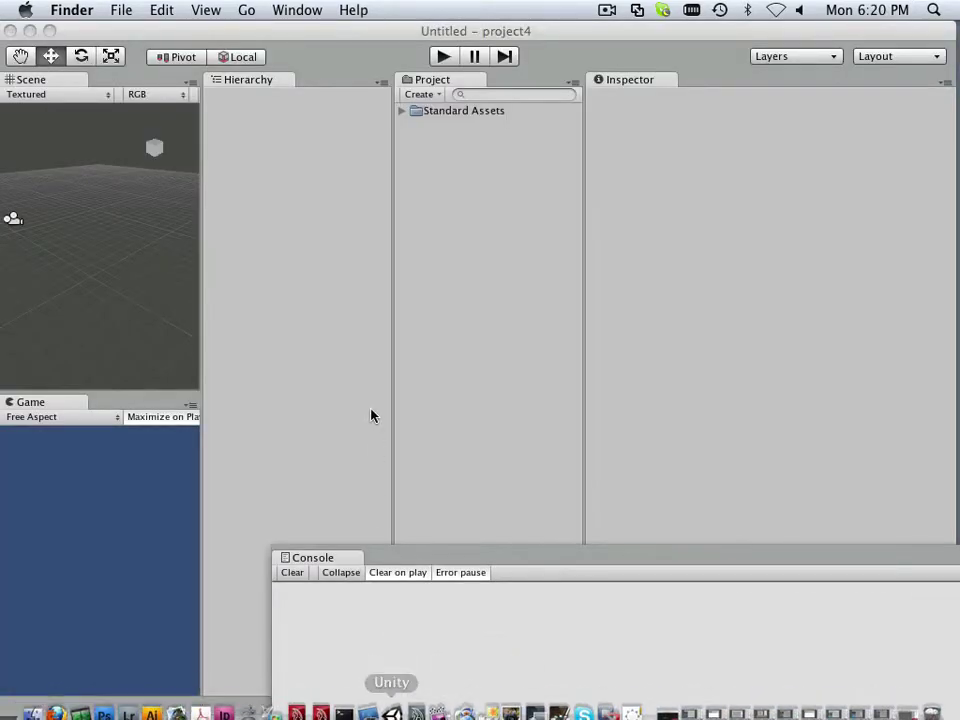
# Step: Widen the Scene and Game panes and add a new Cube to the scene
pyautogui.moveTo(193, 32)
pyautogui.mouseDown()
pyautogui.moveTo(328, 35)
pyautogui.moveTo(201, 33)
pyautogui.mouseUp()
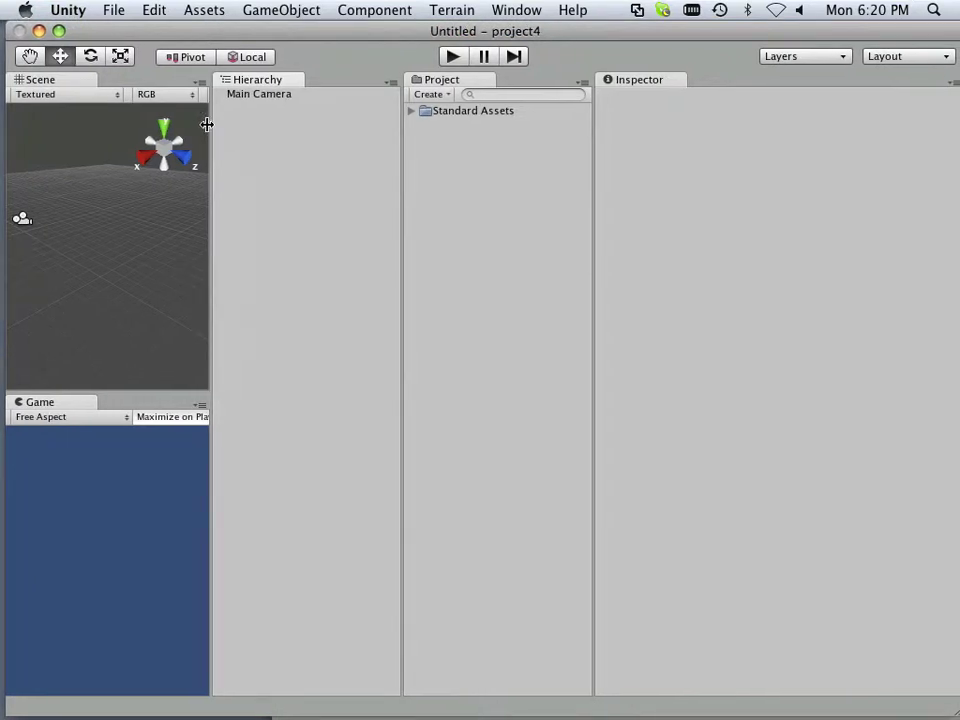
pyautogui.moveTo(206, 124); pyautogui.dragTo(336, 124)
pyautogui.click(281, 10)
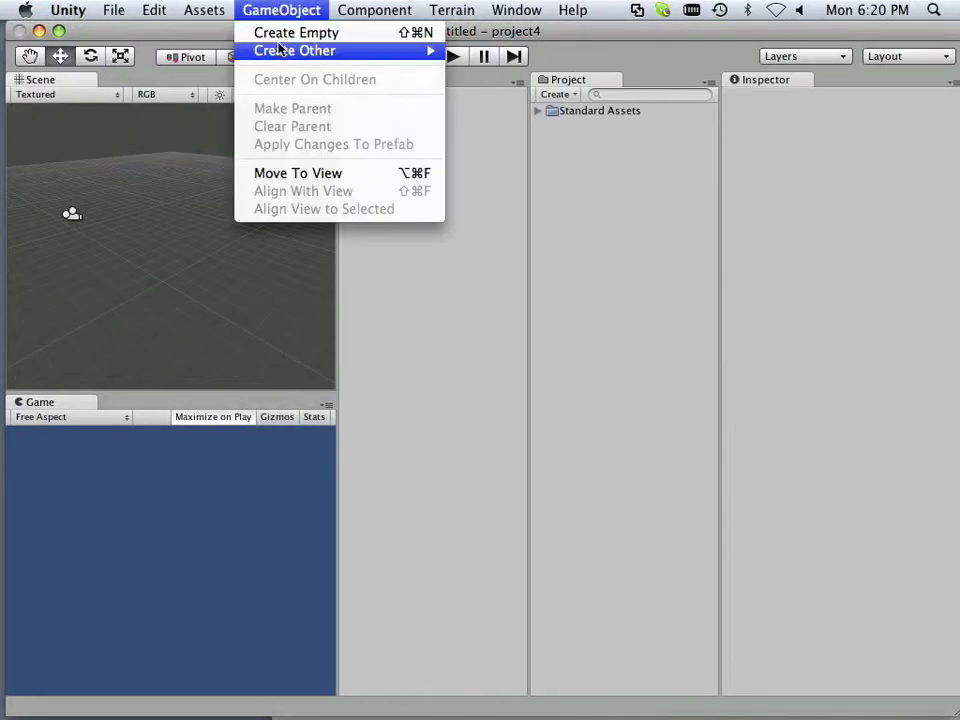
pyautogui.moveTo(275, 50)
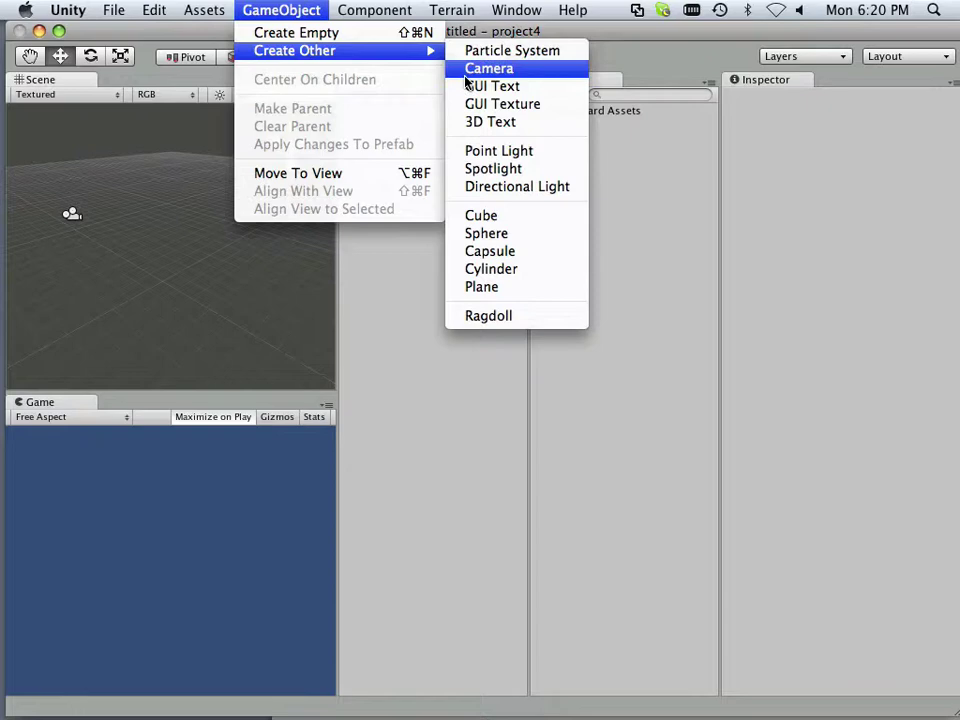
pyautogui.click(489, 215)
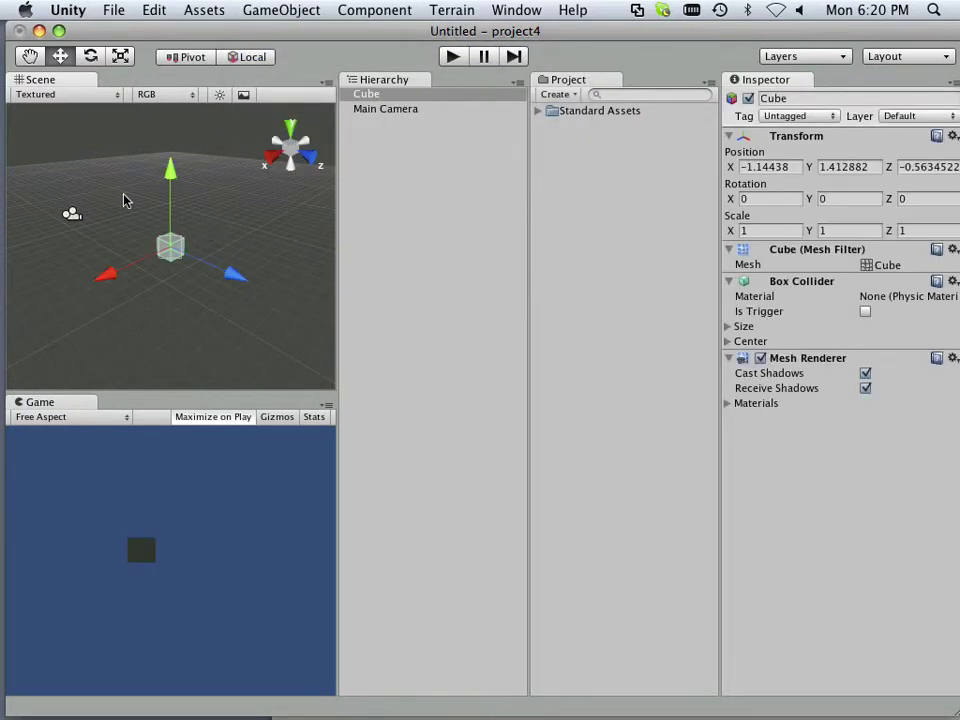
# Step: Place the cube at 0, 0, 0 and scale it into a flat 13.6 × 0.36 × 13.6 slab
pyautogui.click(120, 56)
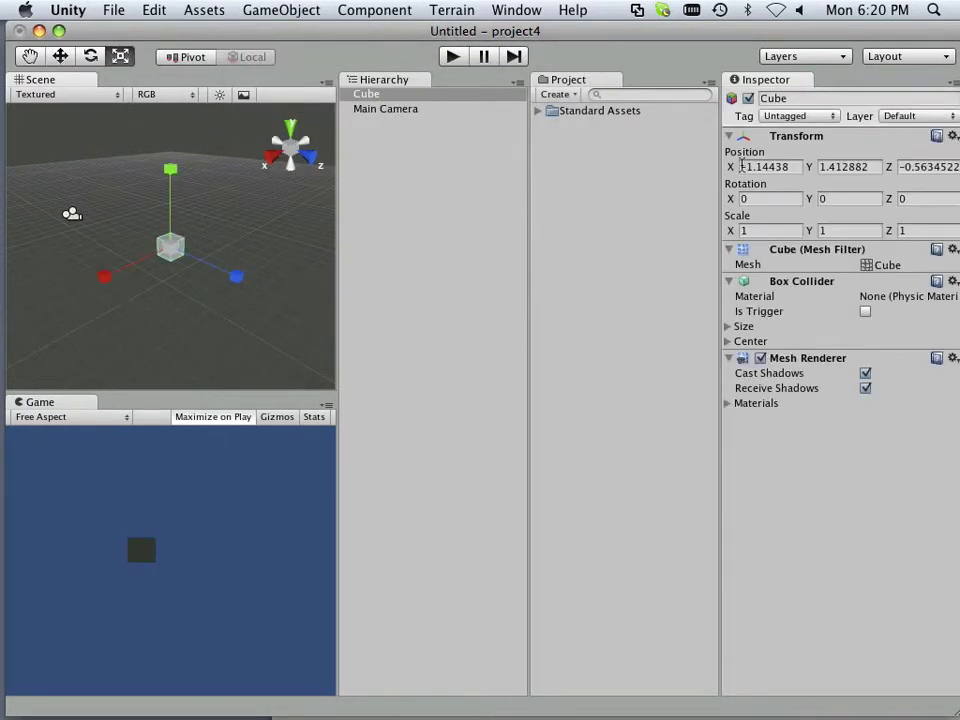
pyautogui.click(763, 167)
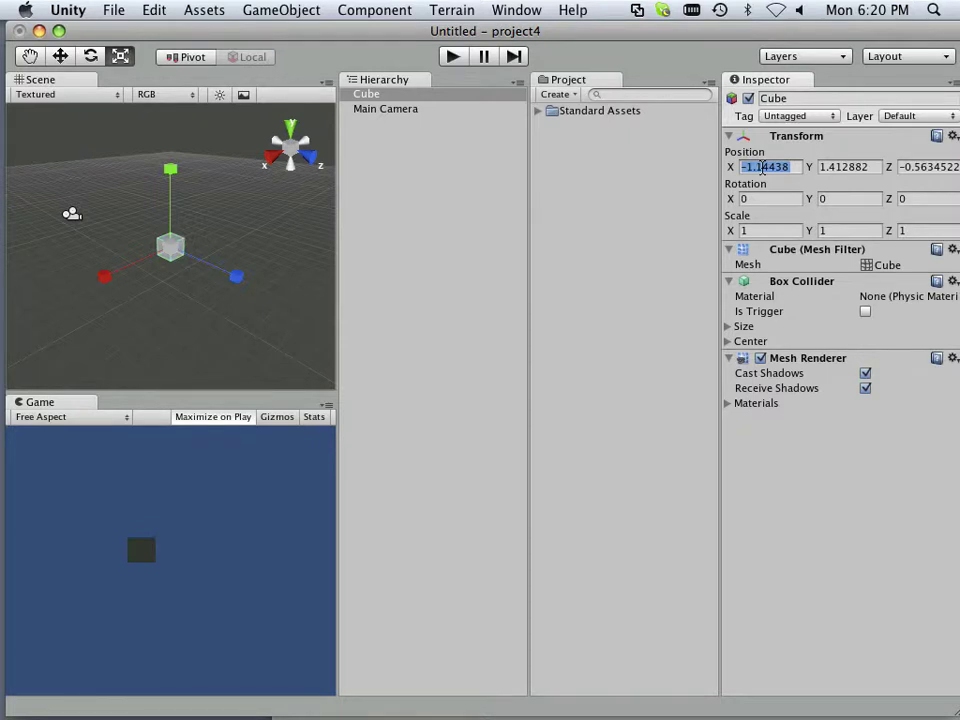
pyautogui.write('0')
pyautogui.click(851, 168)
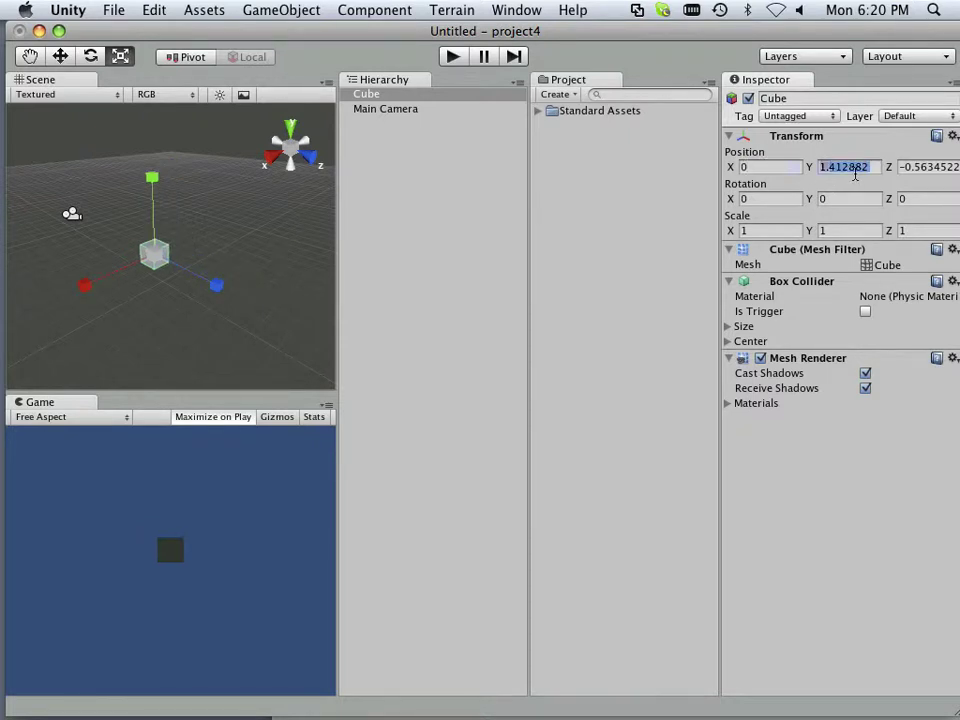
pyautogui.write('0')
pyautogui.click(910, 167)
pyautogui.write('0')
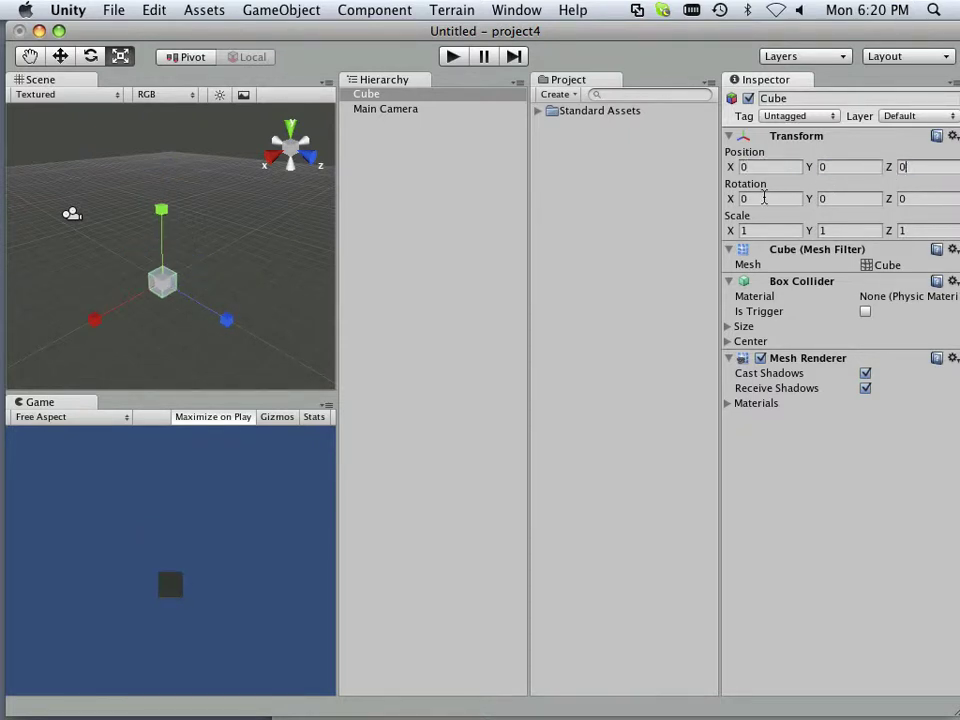
pyautogui.moveTo(161, 209); pyautogui.dragTo(316, 270)
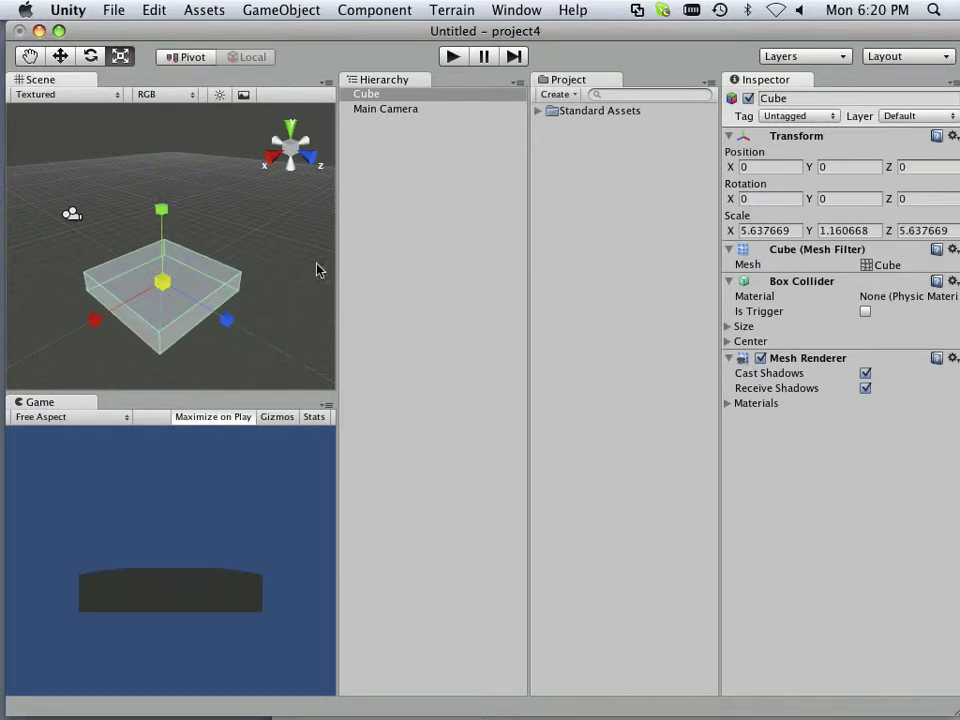
pyautogui.moveTo(163, 213); pyautogui.dragTo(291, 297)
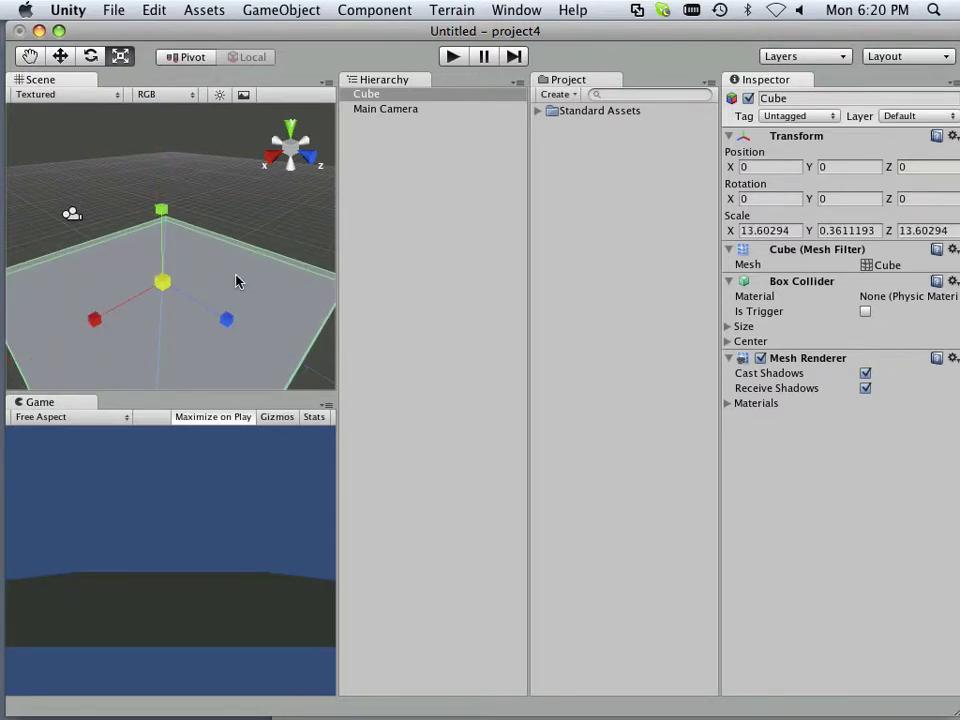
# Step: Drag the First Person Controller prefab from Standard Assets into the scene
pyautogui.click(539, 111)
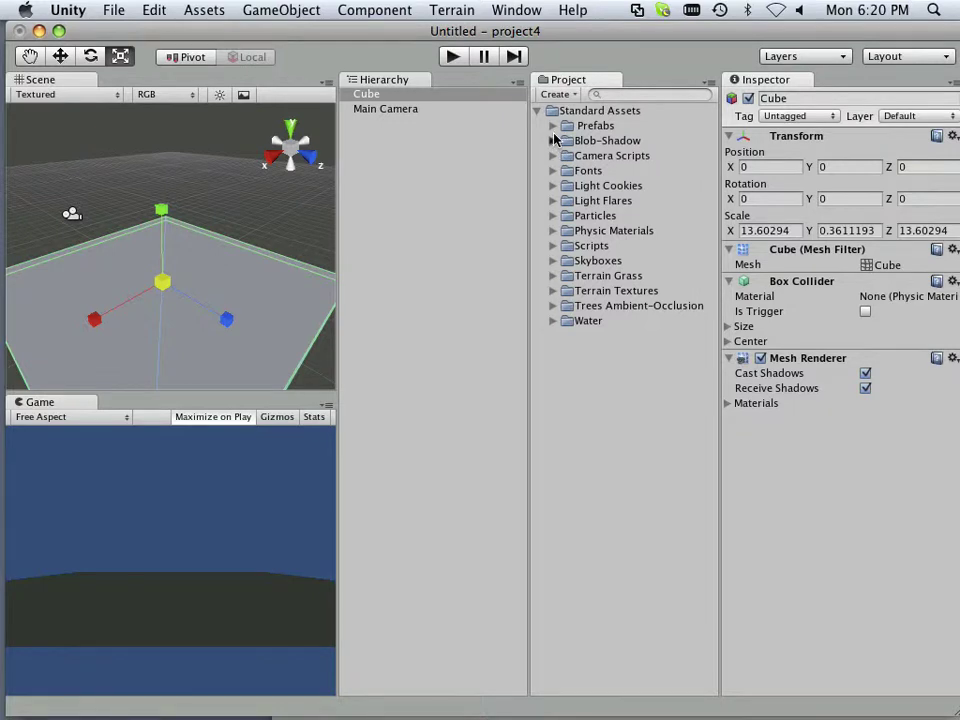
pyautogui.click(553, 140)
pyautogui.click(553, 125)
pyautogui.click(567, 140)
pyautogui.click(568, 145)
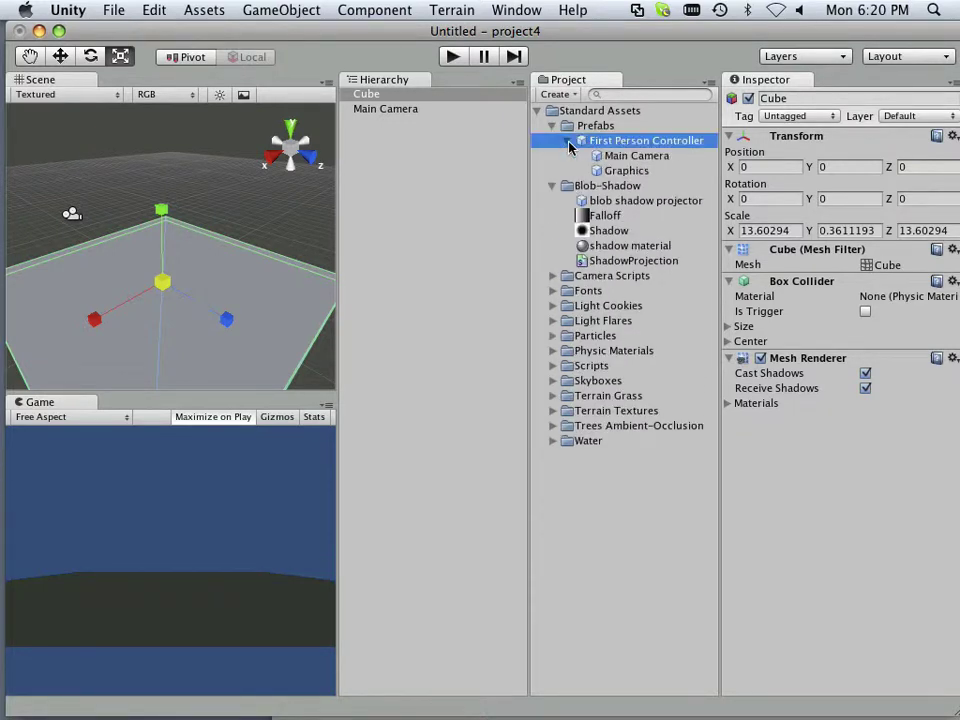
pyautogui.moveTo(568, 145); pyautogui.dragTo(203, 298)
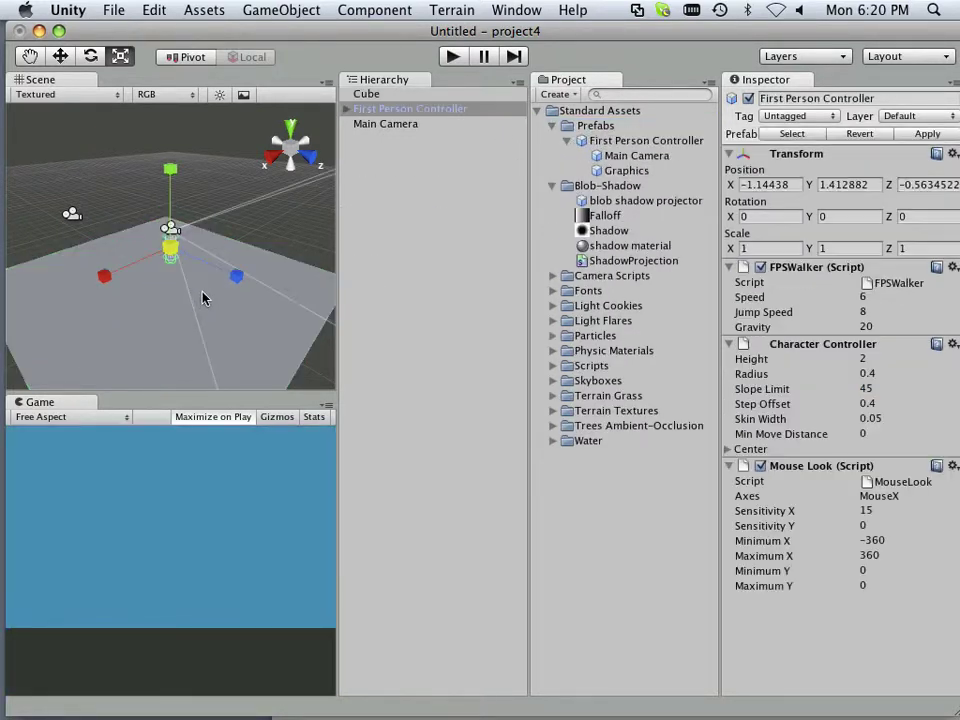
pyautogui.click(170, 250)
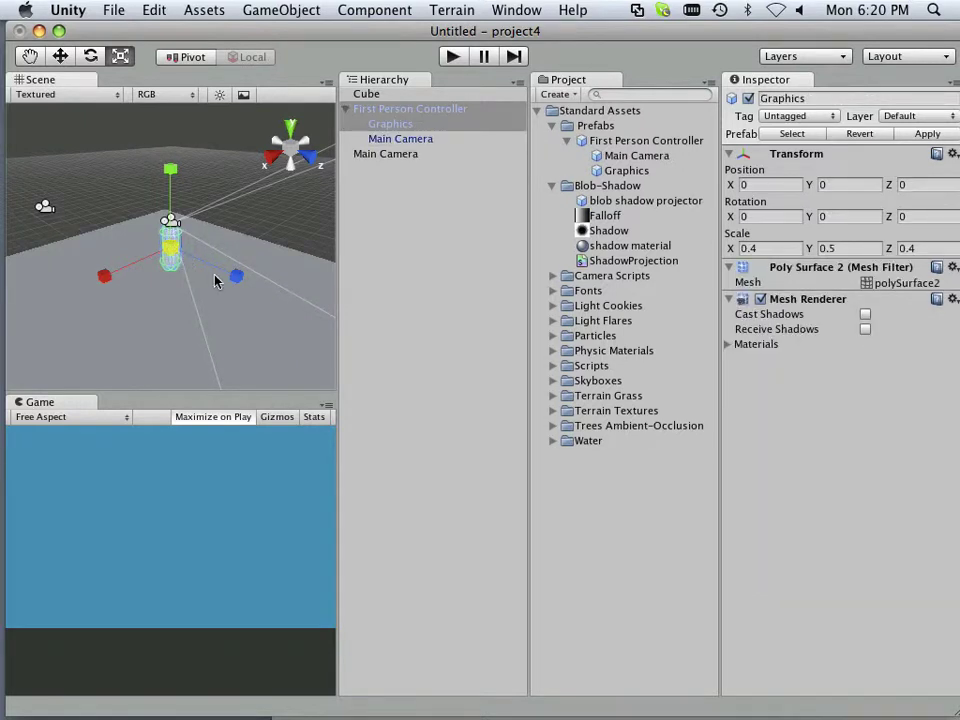
# Step: Scale the floor cube up to about 94.7 and flatten it to Y scale 0.85
pyautogui.click(246, 310)
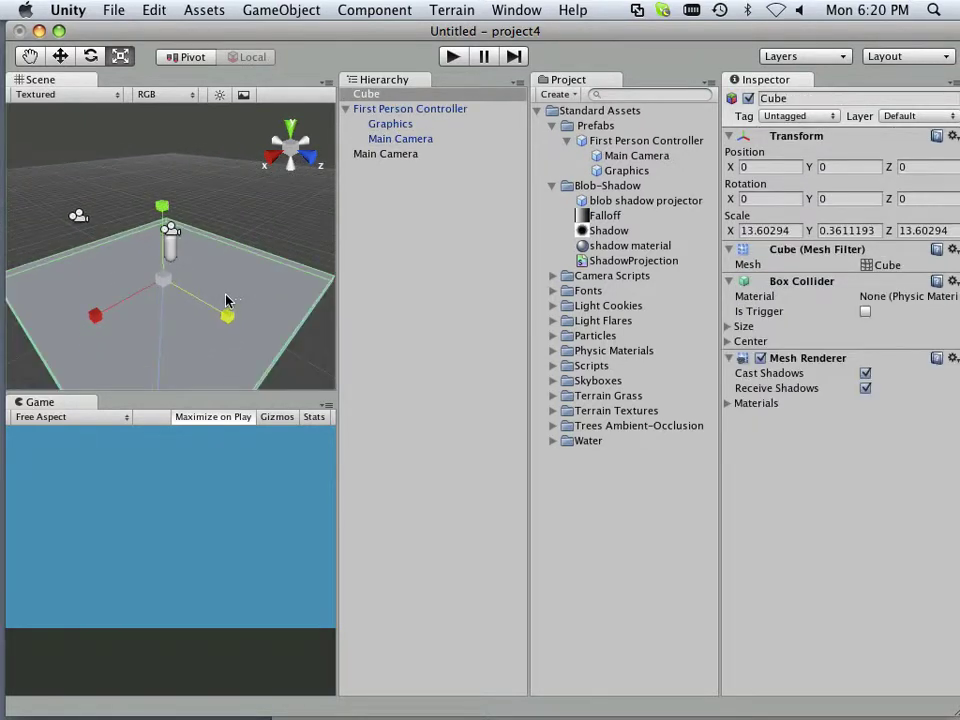
pyautogui.moveTo(167, 273); pyautogui.dragTo(223, 288)
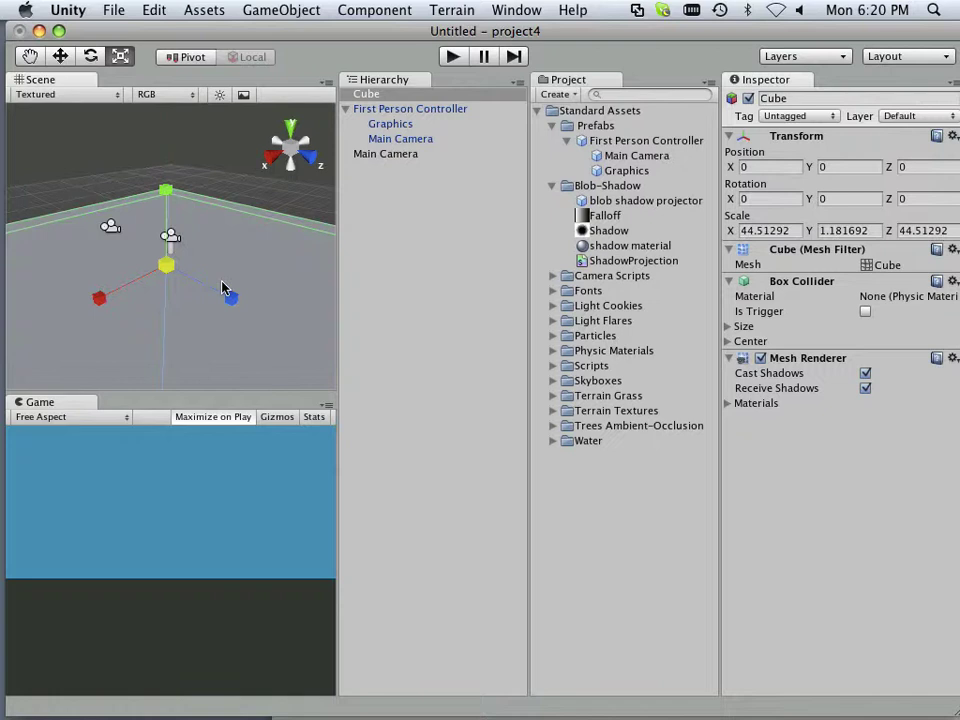
pyautogui.moveTo(167, 265); pyautogui.dragTo(270, 300)
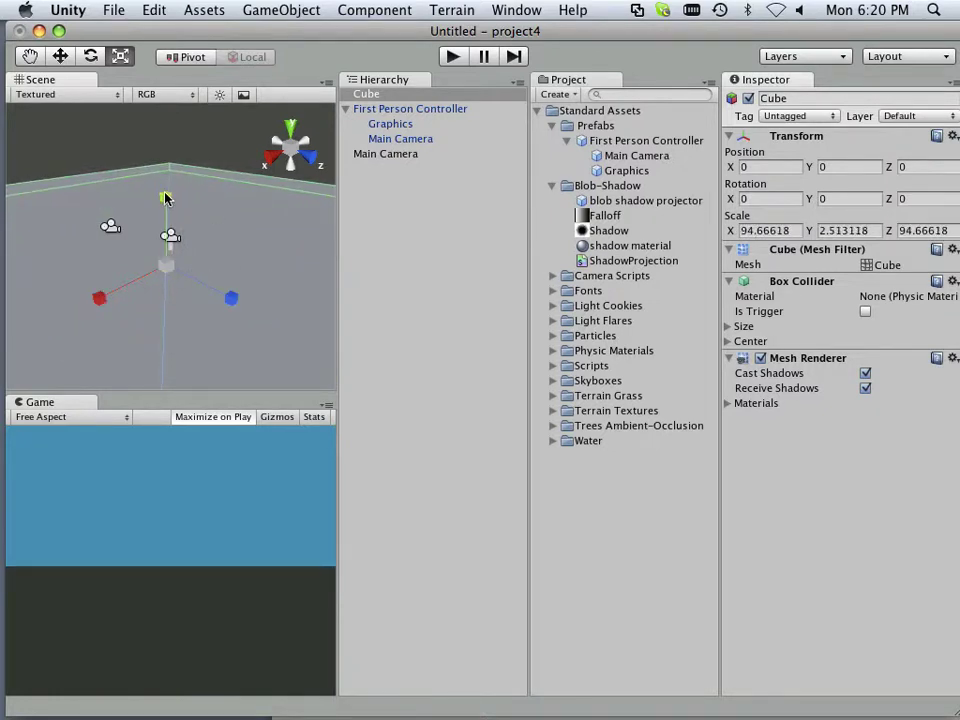
pyautogui.moveTo(166, 198); pyautogui.dragTo(169, 236)
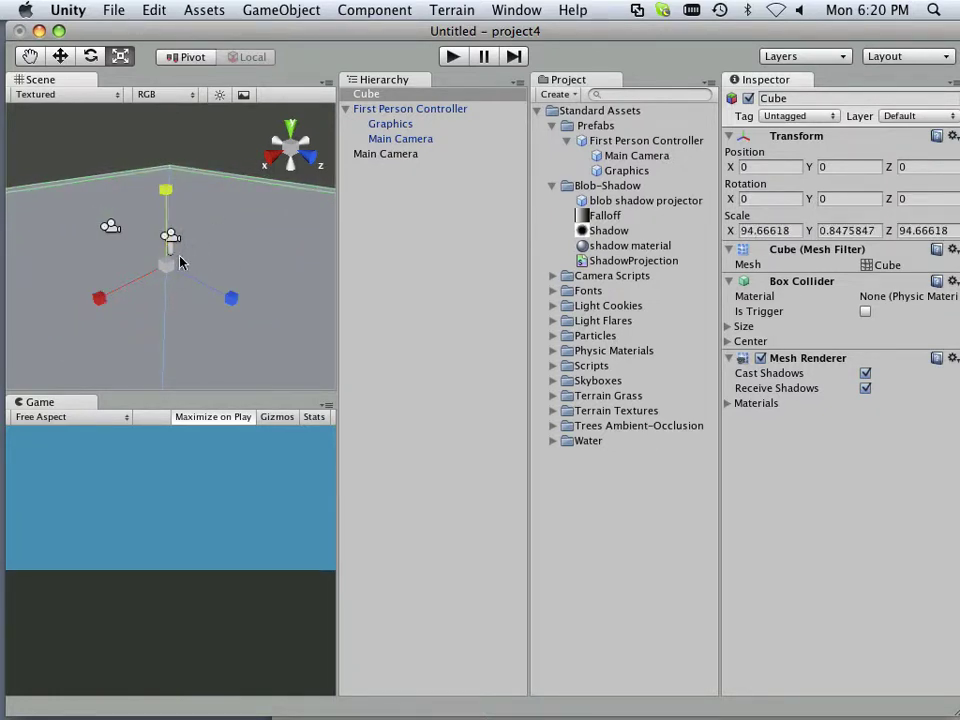
# Step: Raise the First Person Controller above the floor to Y 2.16904
pyautogui.click(172, 253)
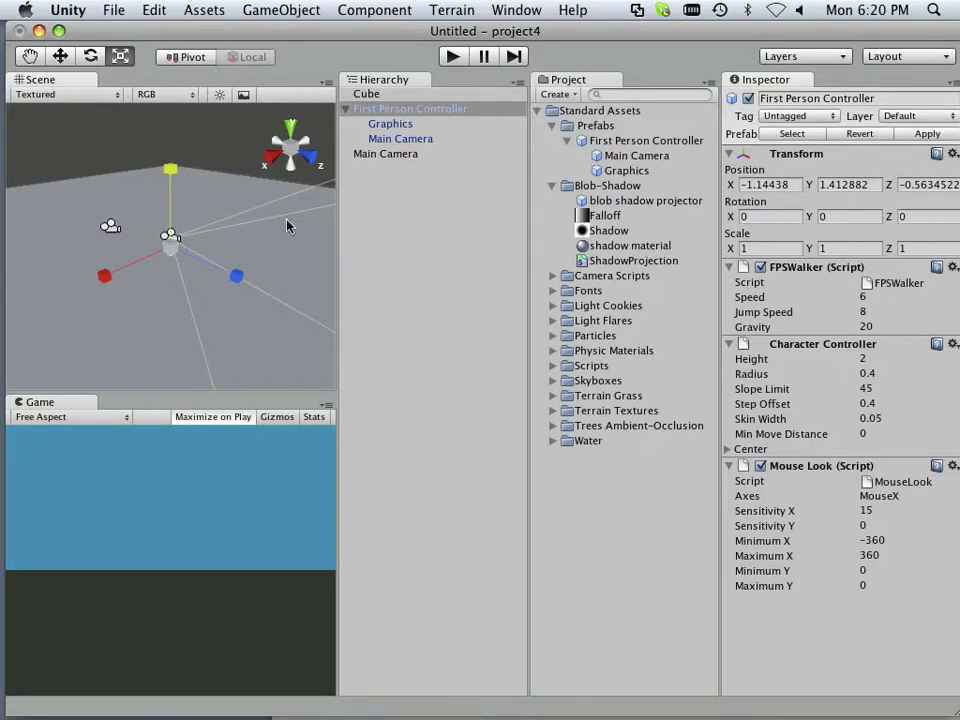
pyautogui.click(271, 159)
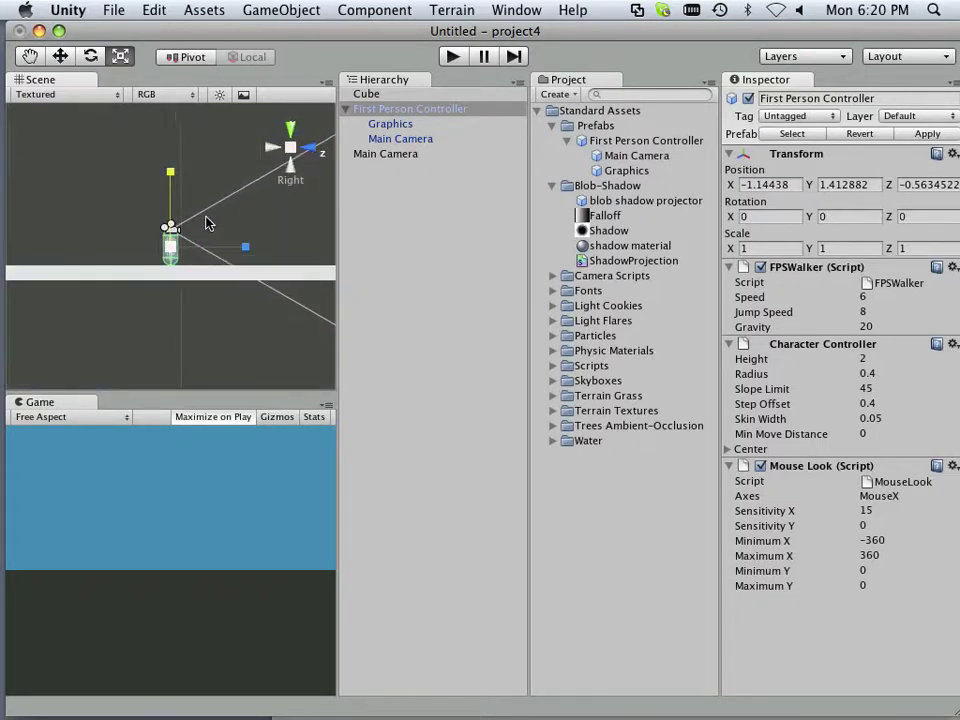
pyautogui.press('f')
pyautogui.click(60, 56)
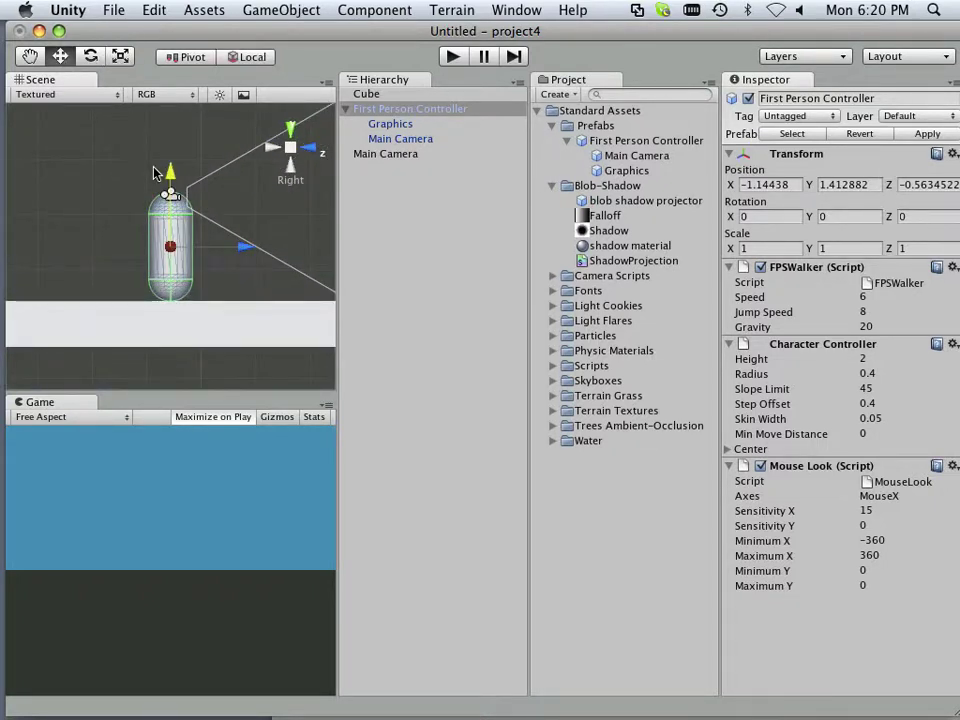
pyautogui.moveTo(169, 175); pyautogui.dragTo(169, 134)
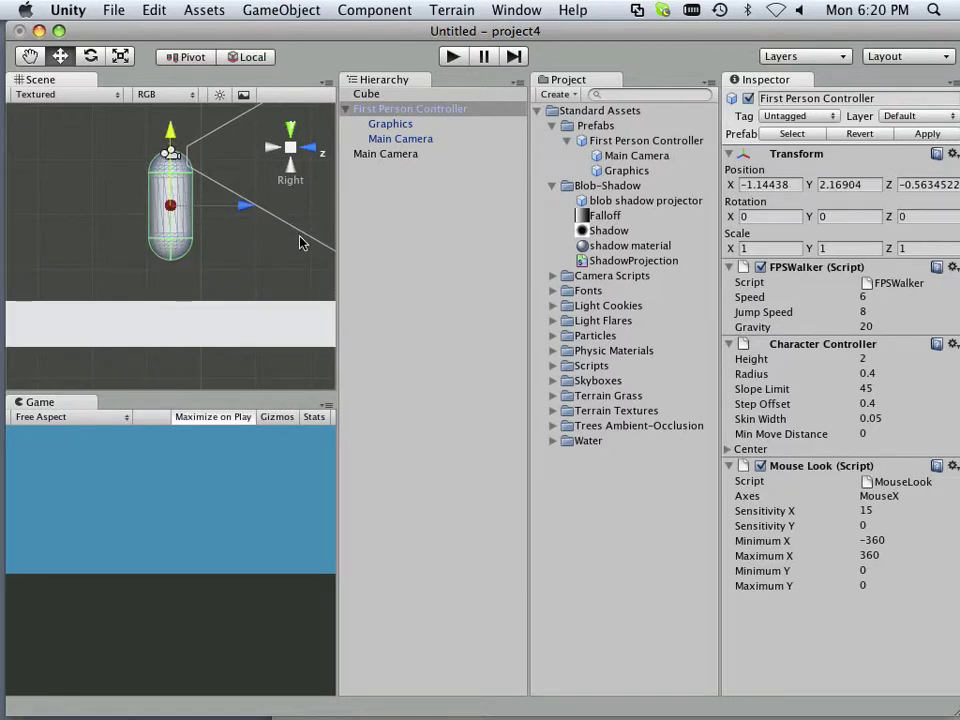
# Step: Set the controller camera's background colour to near-black grey 31/31/31
pyautogui.click(401, 140)
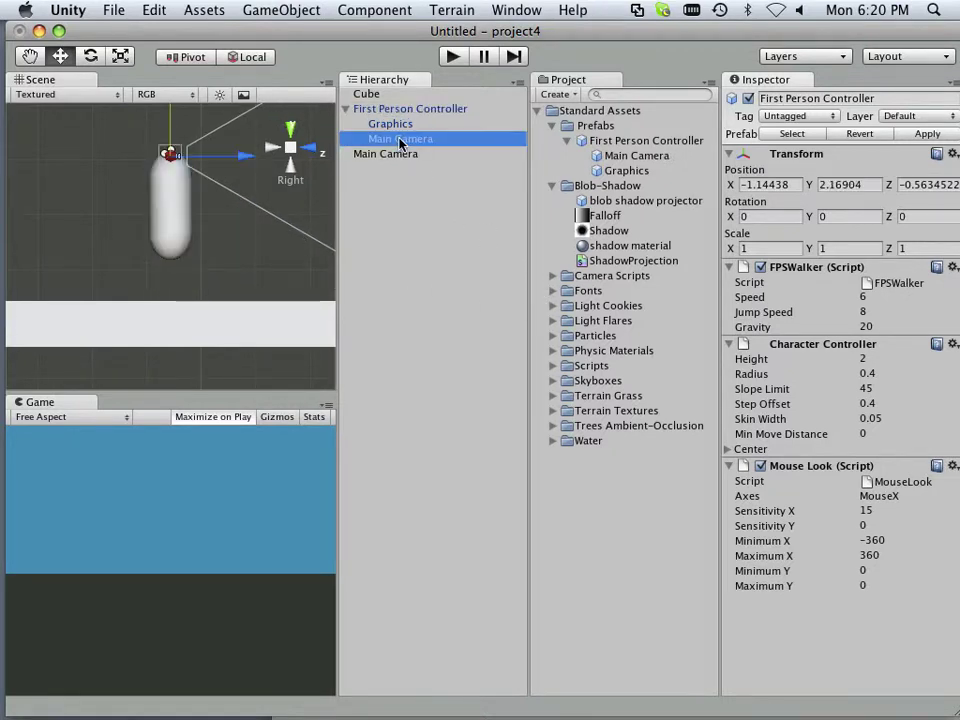
pyautogui.click(900, 297)
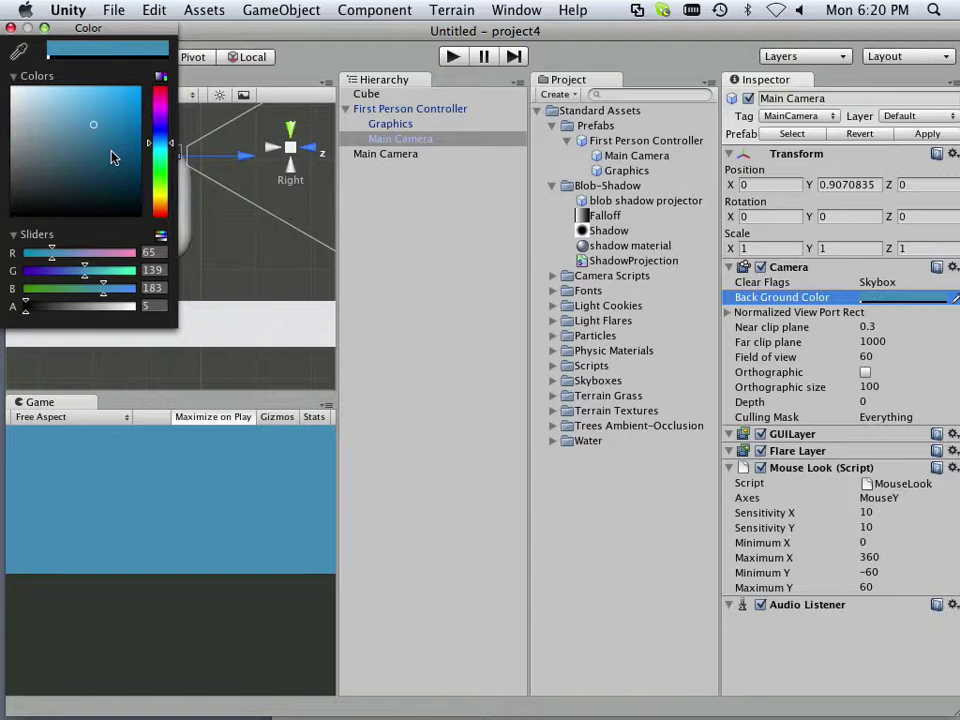
pyautogui.moveTo(112, 157)
pyautogui.mouseDown()
pyautogui.moveTo(64, 165)
pyautogui.moveTo(15, 213)
pyautogui.moveTo(12, 200)
pyautogui.mouseUp()
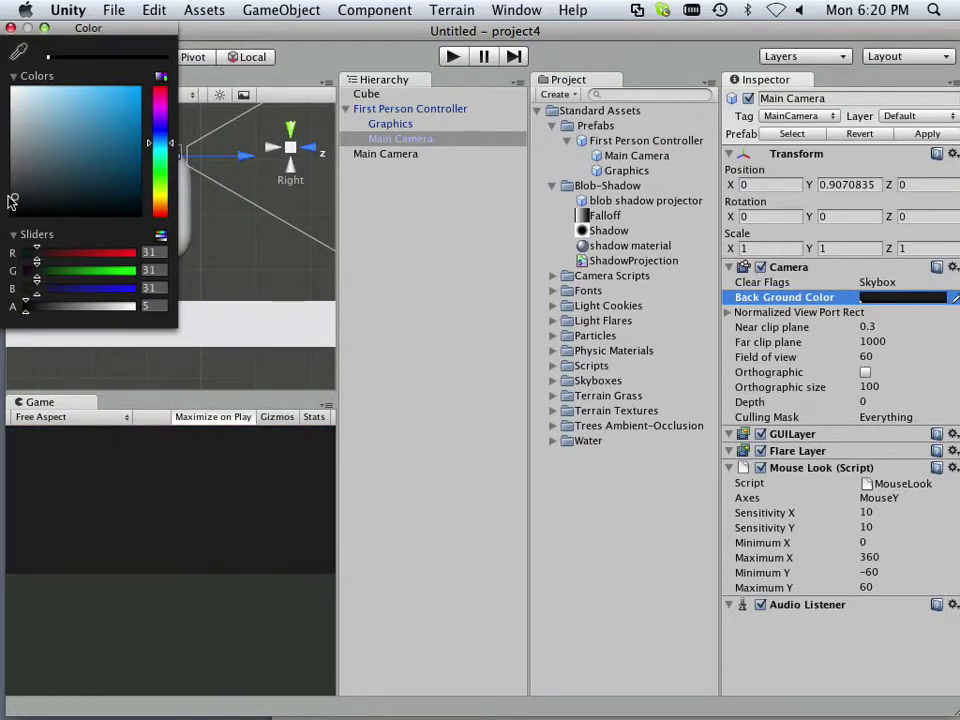
pyautogui.click(11, 28)
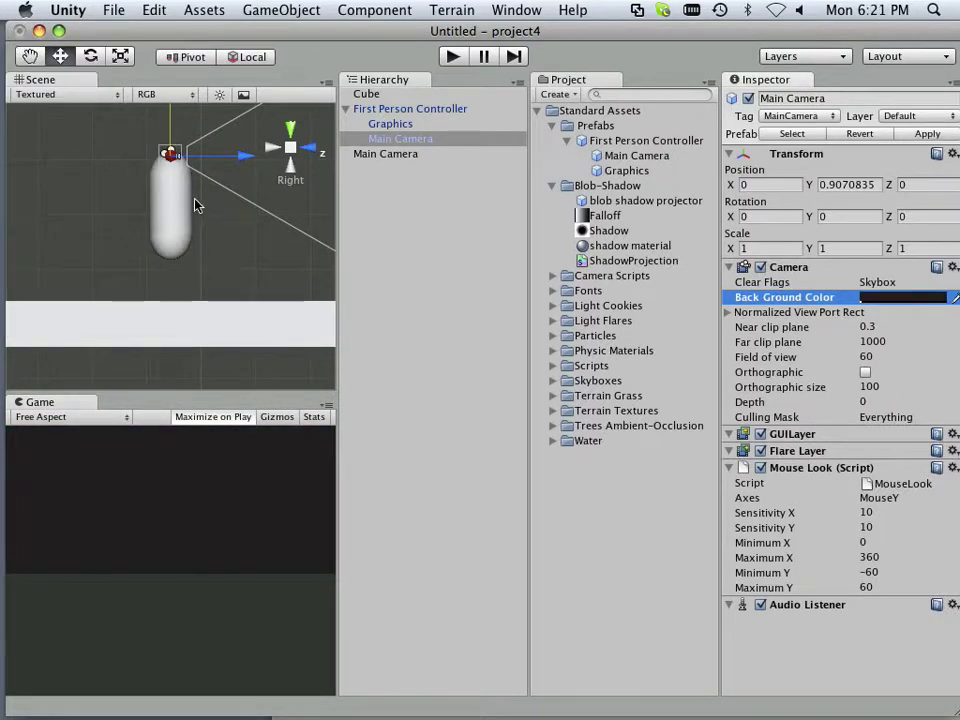
# Step: Add a second Cube and move it forward to Z 2.4694 in Top view
pyautogui.click(262, 11)
pyautogui.moveTo(262, 50)
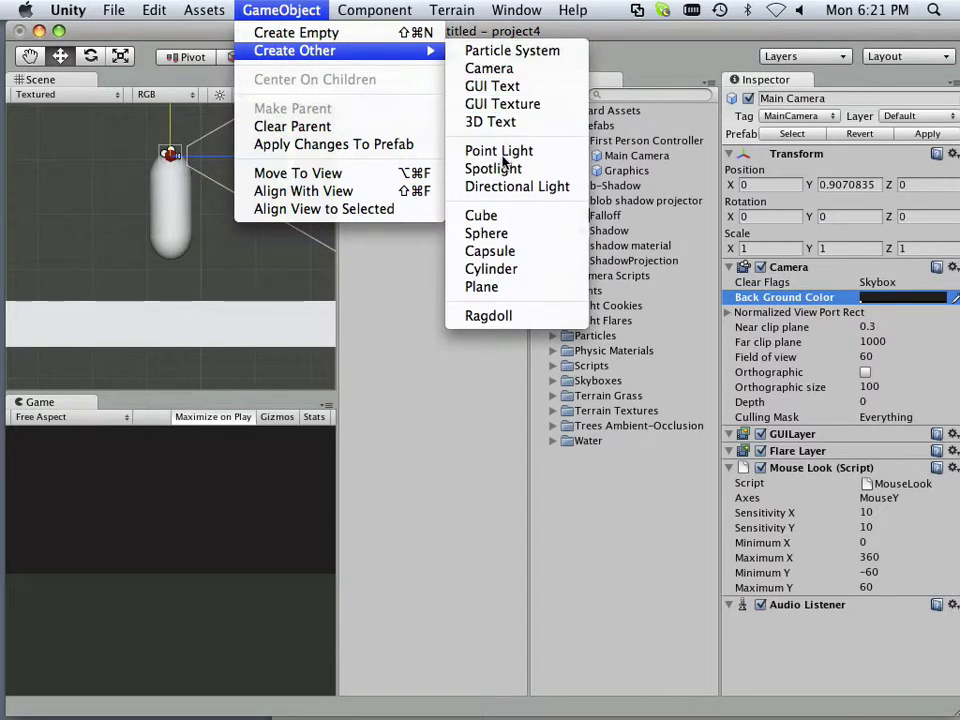
pyautogui.click(481, 216)
pyautogui.scroll(-3, 181, 258)
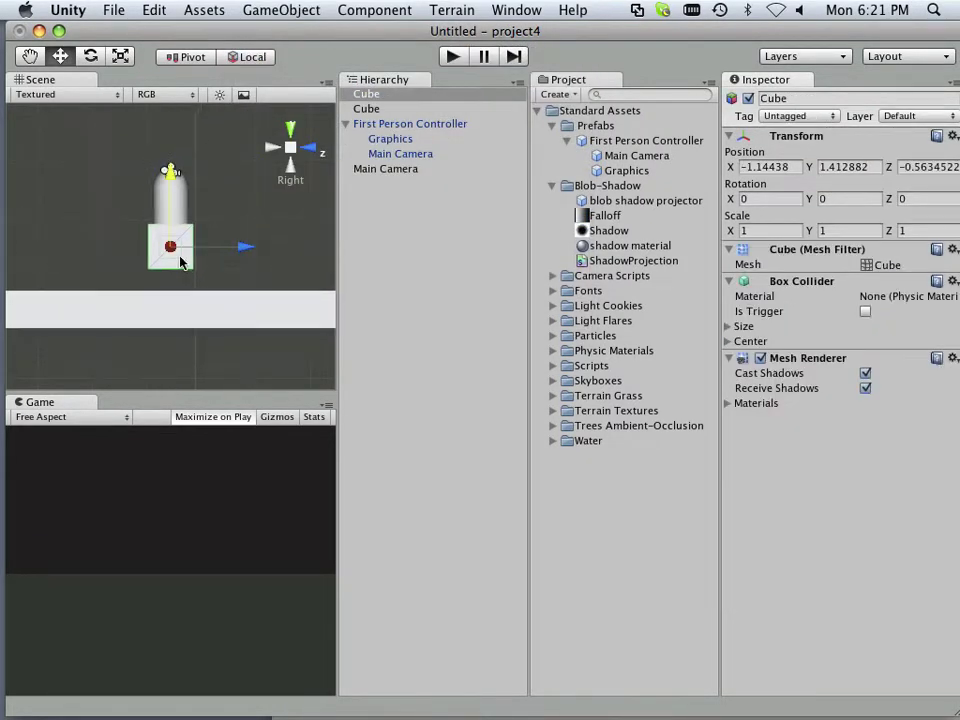
pyautogui.click(294, 130)
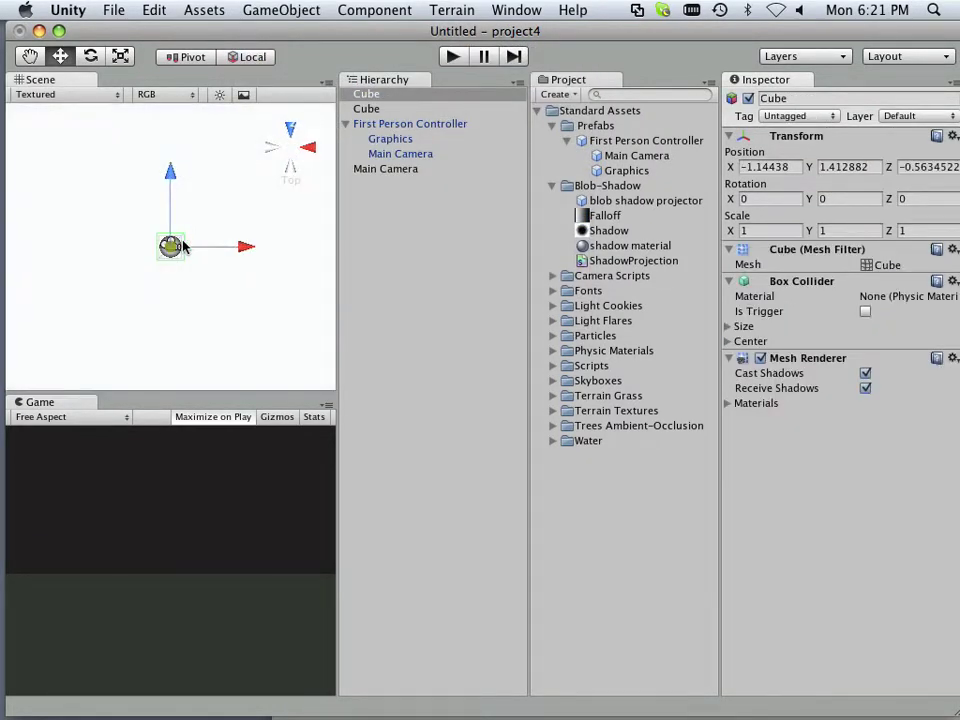
pyautogui.moveTo(172, 188); pyautogui.dragTo(171, 102)
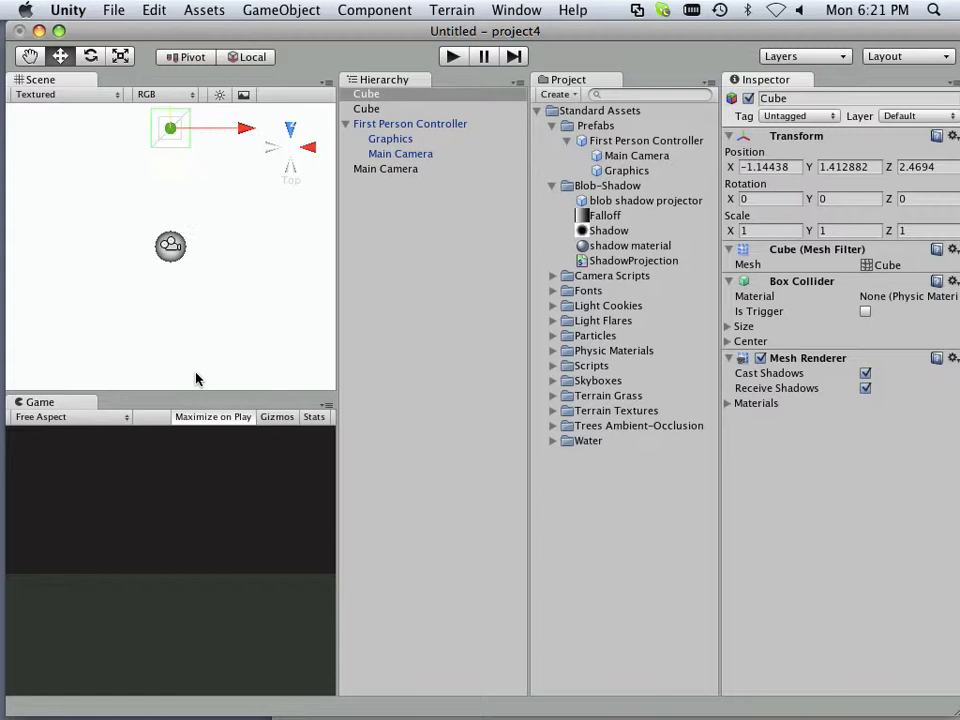
# Step: Delete the standalone Main Camera, keeping only the controller's camera
pyautogui.click(390, 154)
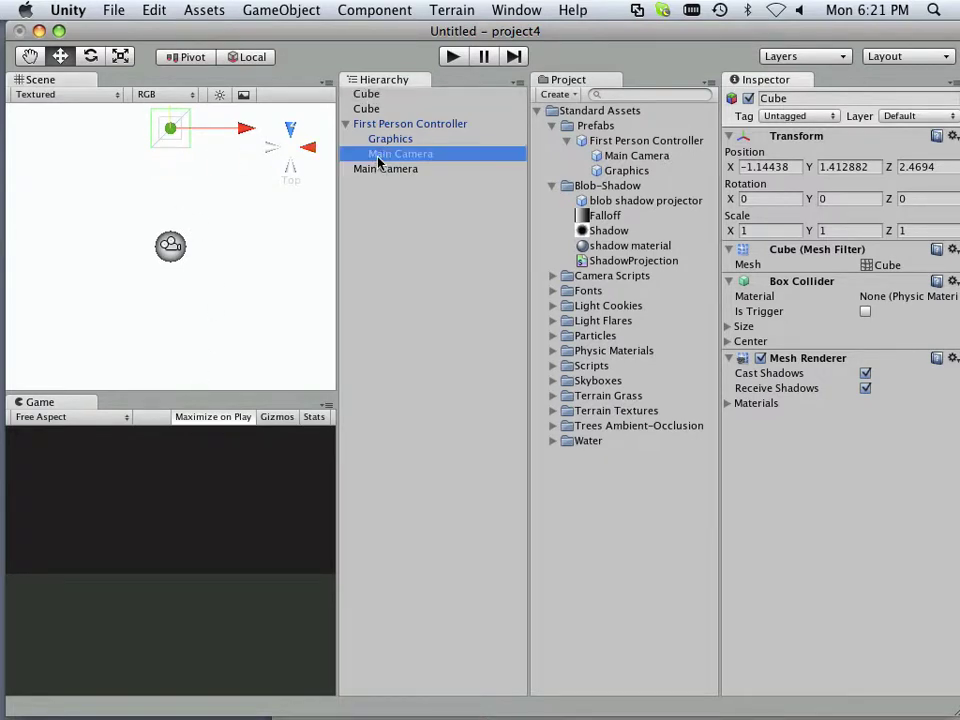
pyautogui.click(362, 169)
pyautogui.rightClick(381, 172)
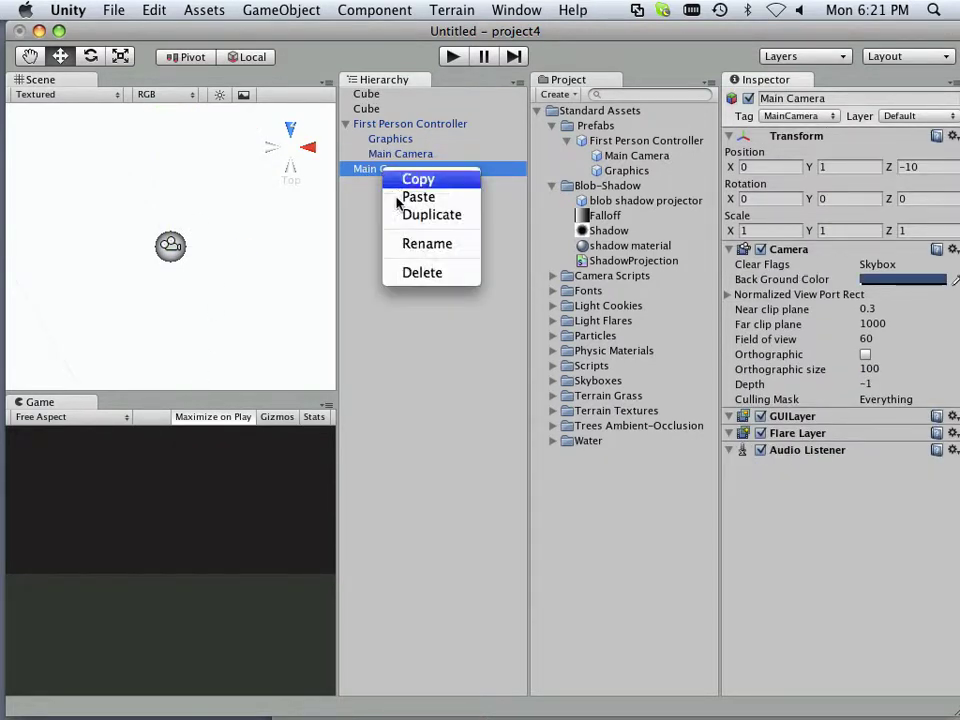
pyautogui.click(403, 272)
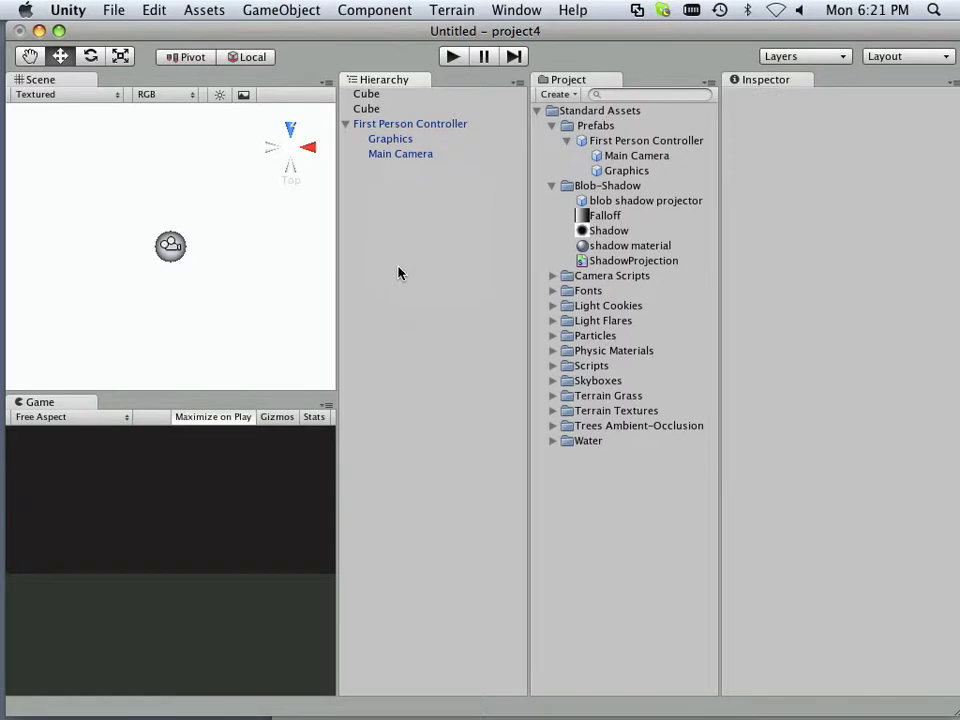
pyautogui.click(389, 155)
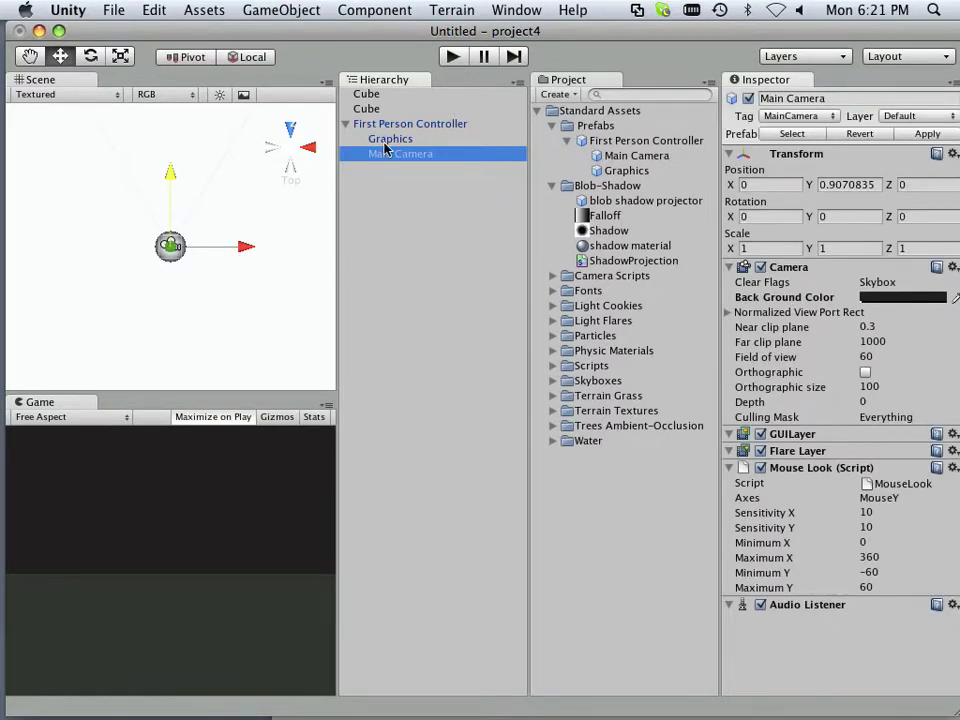
# Step: Rename the two cubes in the Hierarchy to 'Floor' and 'smartcube'
pyautogui.click(368, 108)
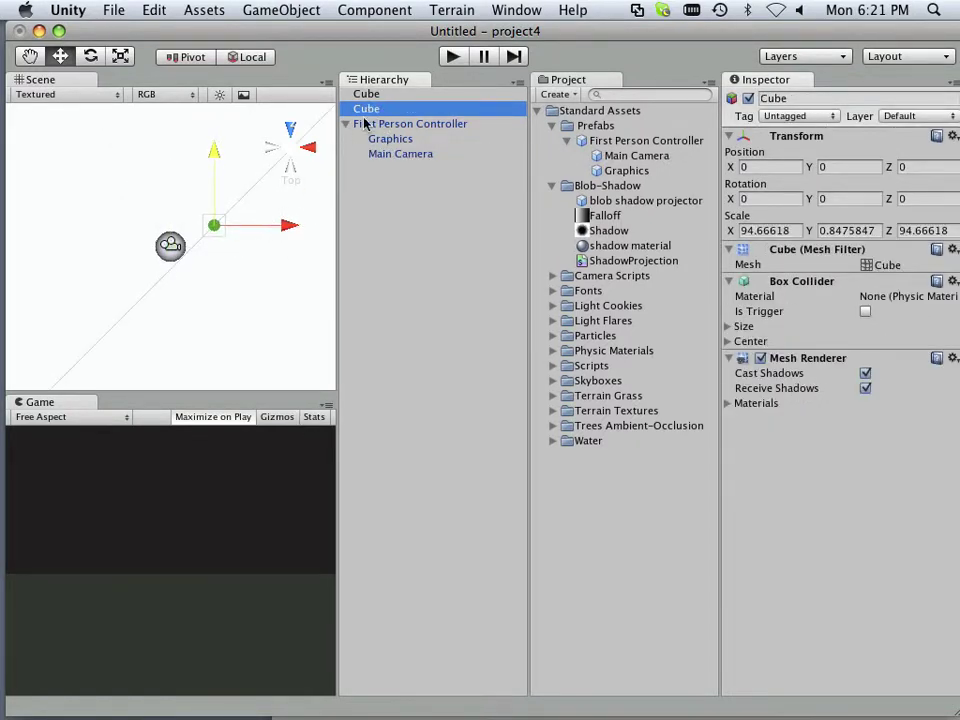
pyautogui.click(368, 109)
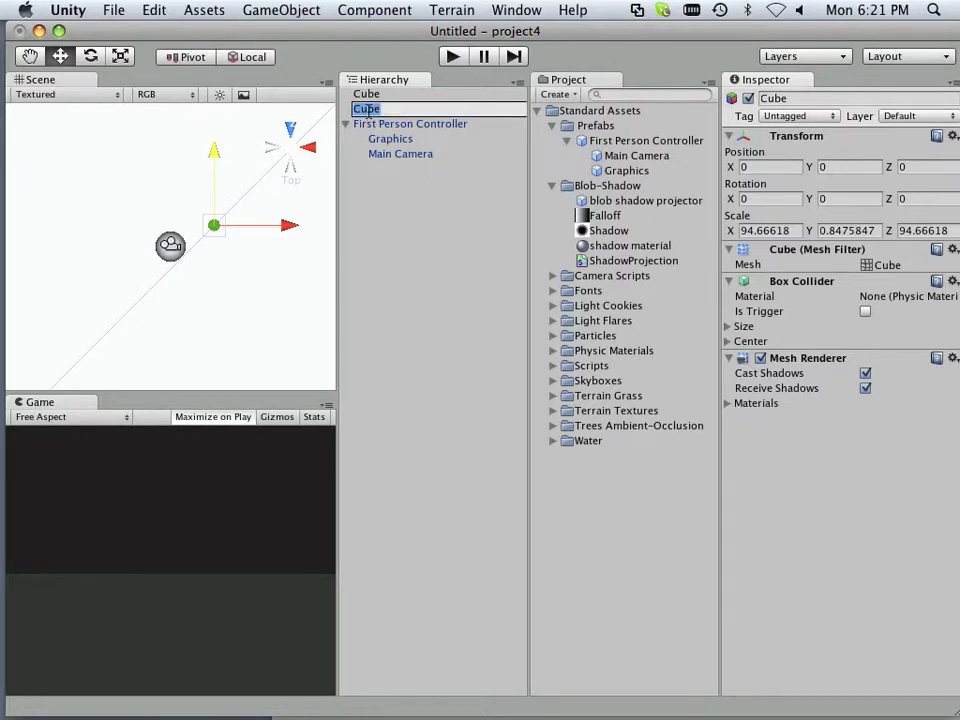
pyautogui.write('Floor')
pyautogui.press('Return')
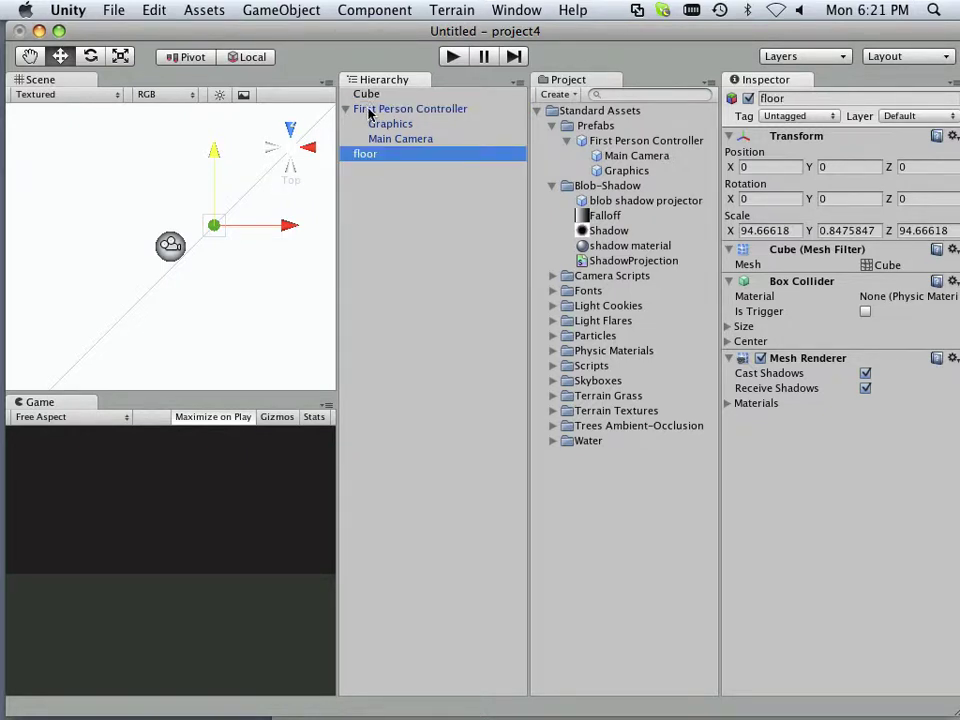
pyautogui.click(366, 94)
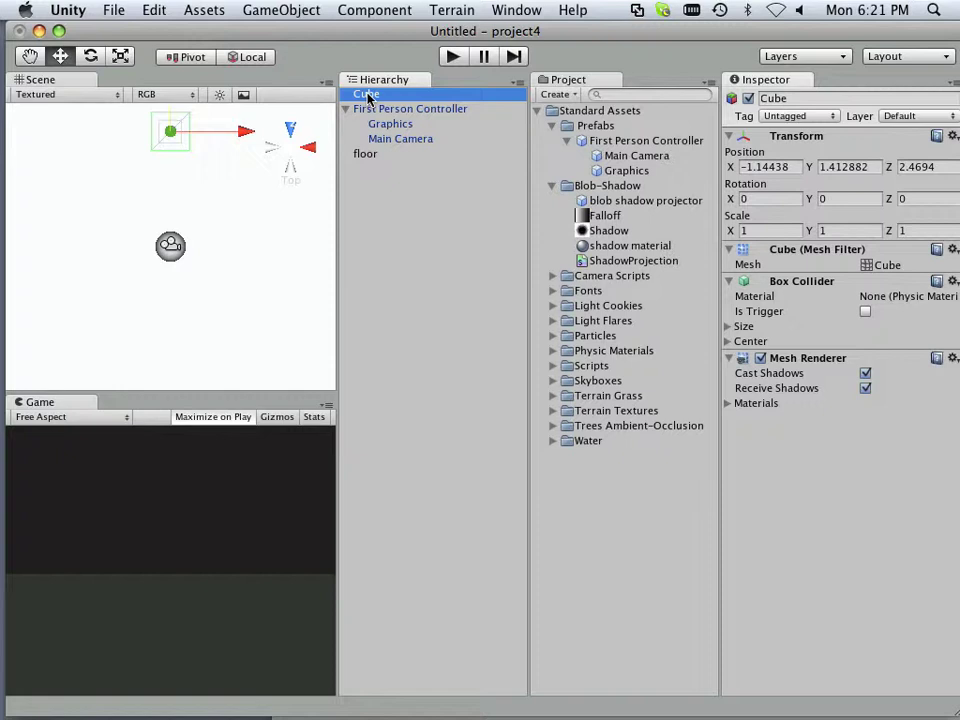
pyautogui.click(366, 94)
pyautogui.write('sma')
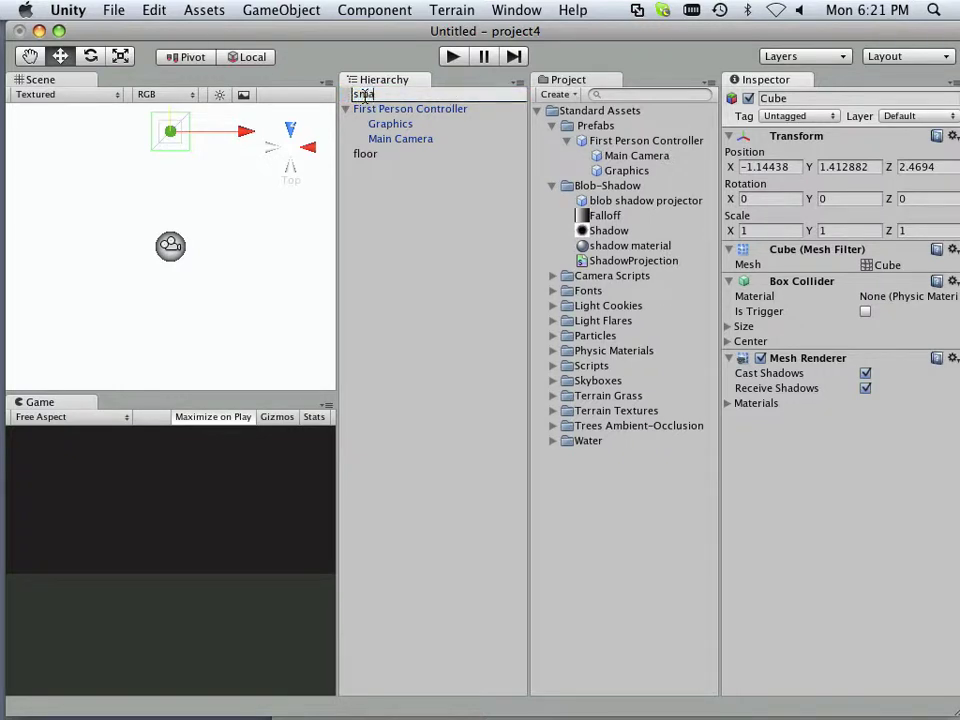
pyautogui.write('rtcube')
pyautogui.press('Return')
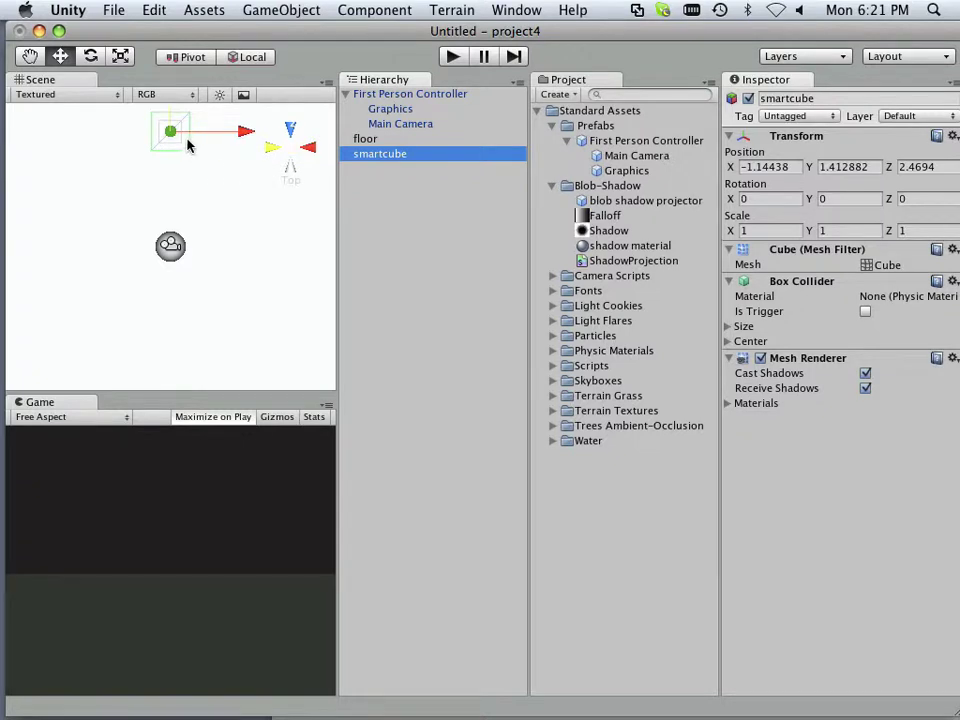
# Step: Move smartcube in Top and Right views to about (-0.90, 3.35, 4.12)
pyautogui.moveTo(181, 140); pyautogui.dragTo(191, 213)
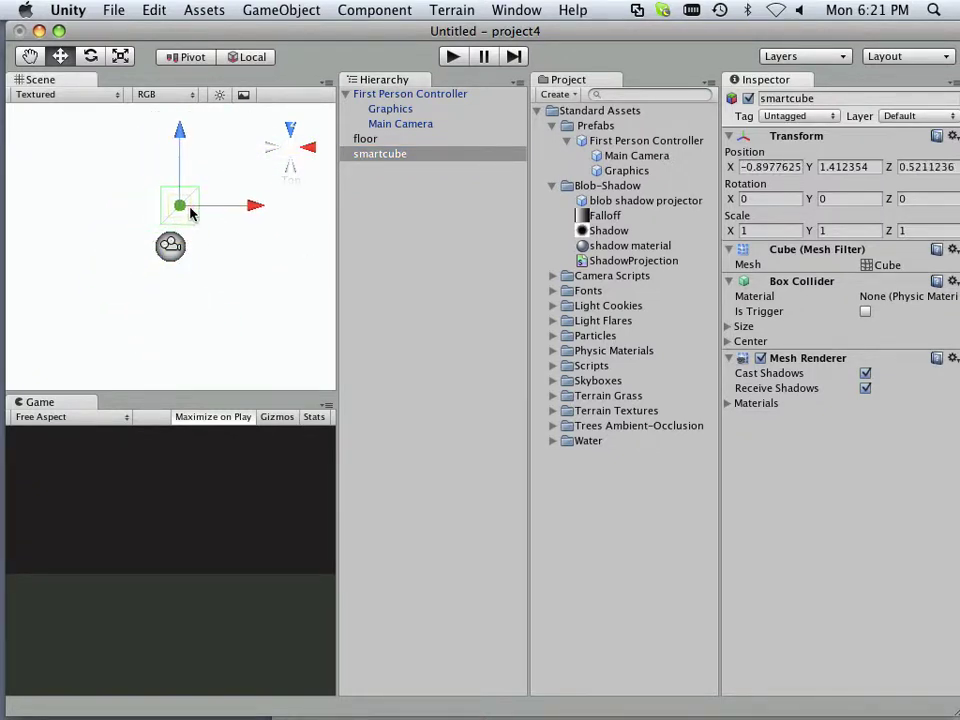
pyautogui.click(422, 94)
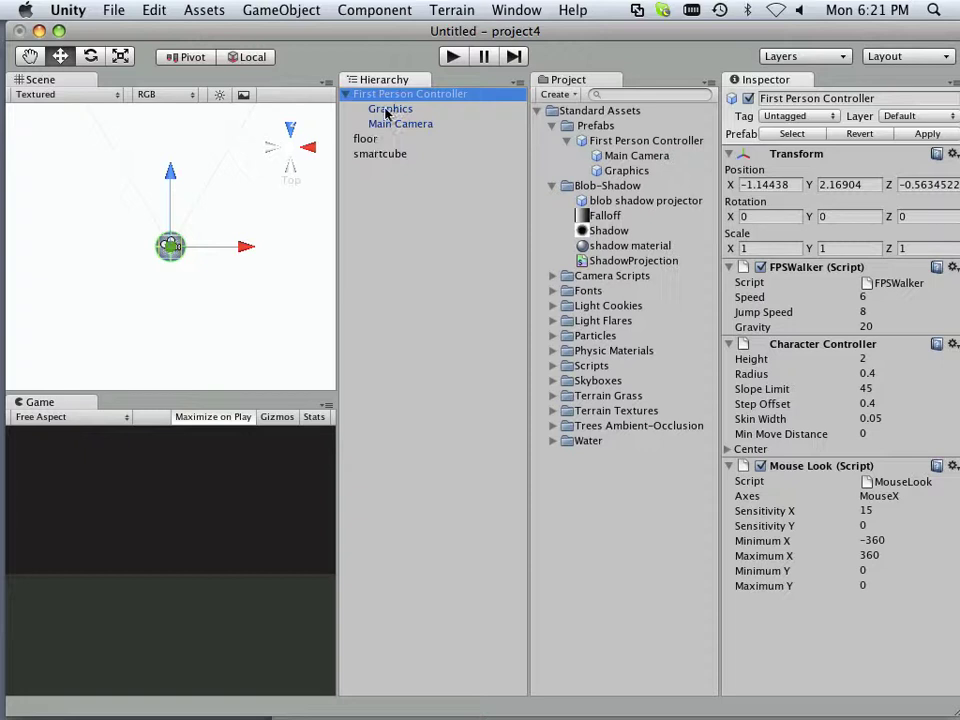
pyautogui.click(370, 155)
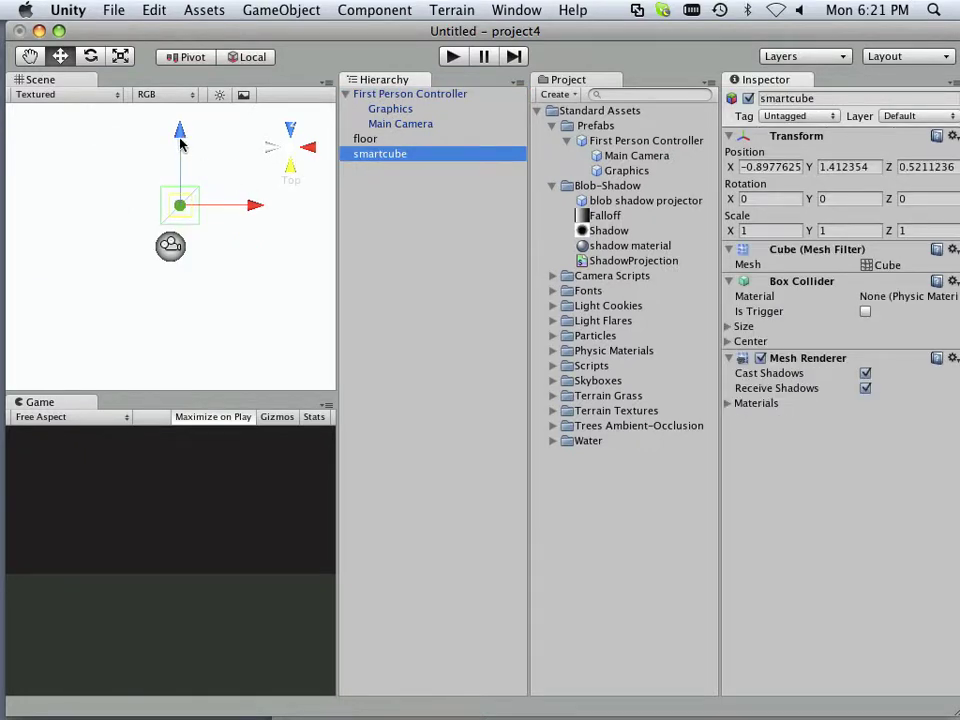
pyautogui.moveTo(180, 144); pyautogui.dragTo(277, 127)
pyautogui.click(306, 147)
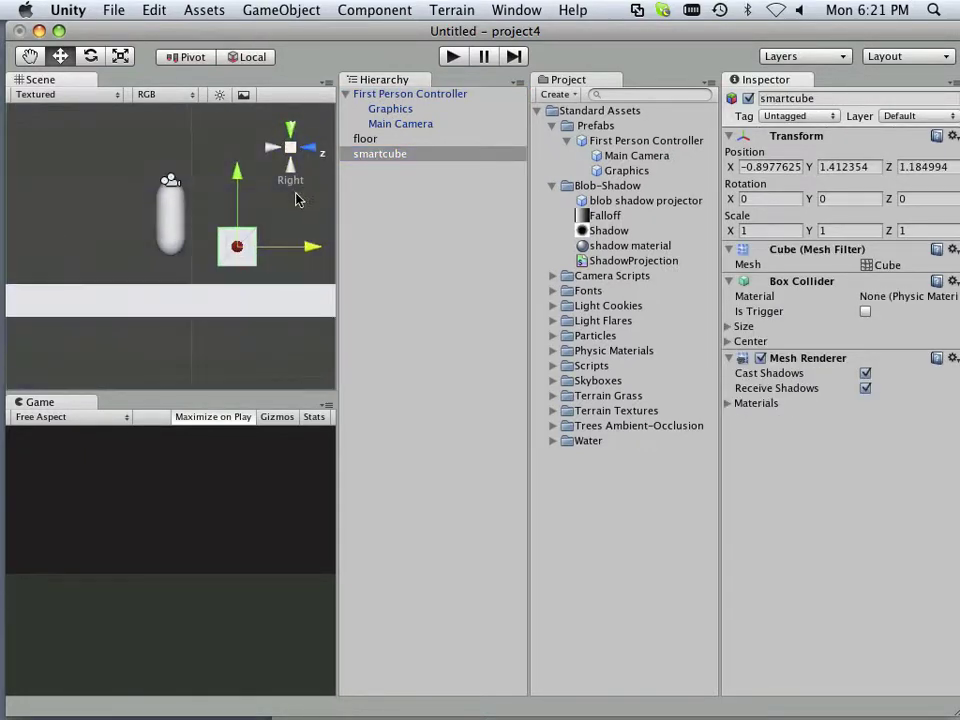
pyautogui.moveTo(237, 197); pyautogui.dragTo(268, 124)
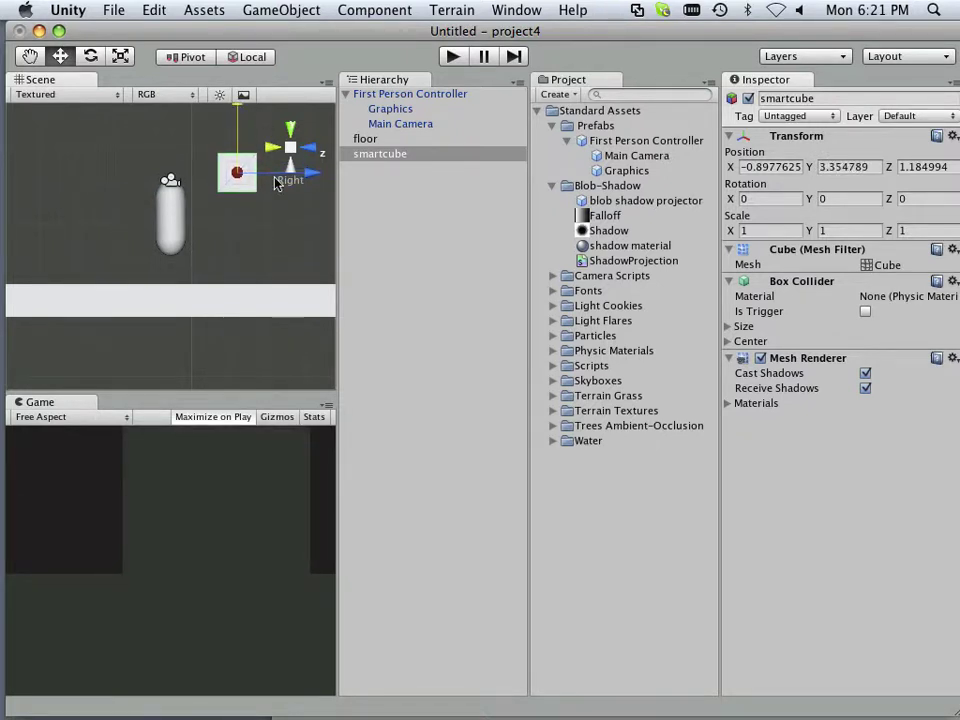
pyautogui.scroll(-5, 270, 208)
pyautogui.moveTo(268, 215); pyautogui.dragTo(317, 227)
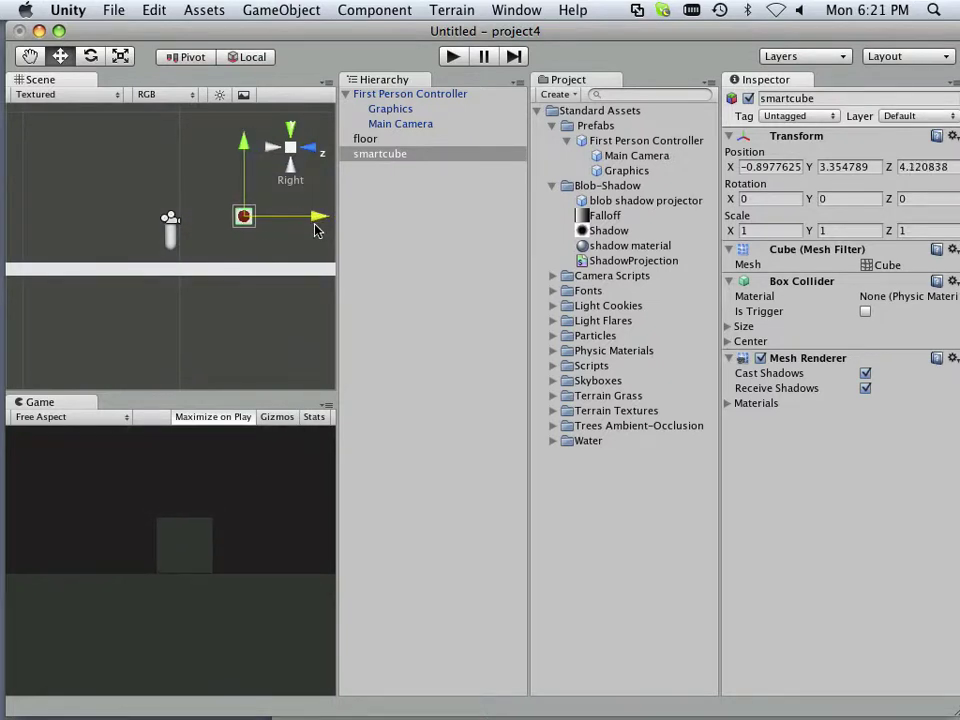
# Step: Add a directional light, raise it high, tilt it at an angle, and test-play the scene
pyautogui.click(283, 10)
pyautogui.moveTo(289, 55)
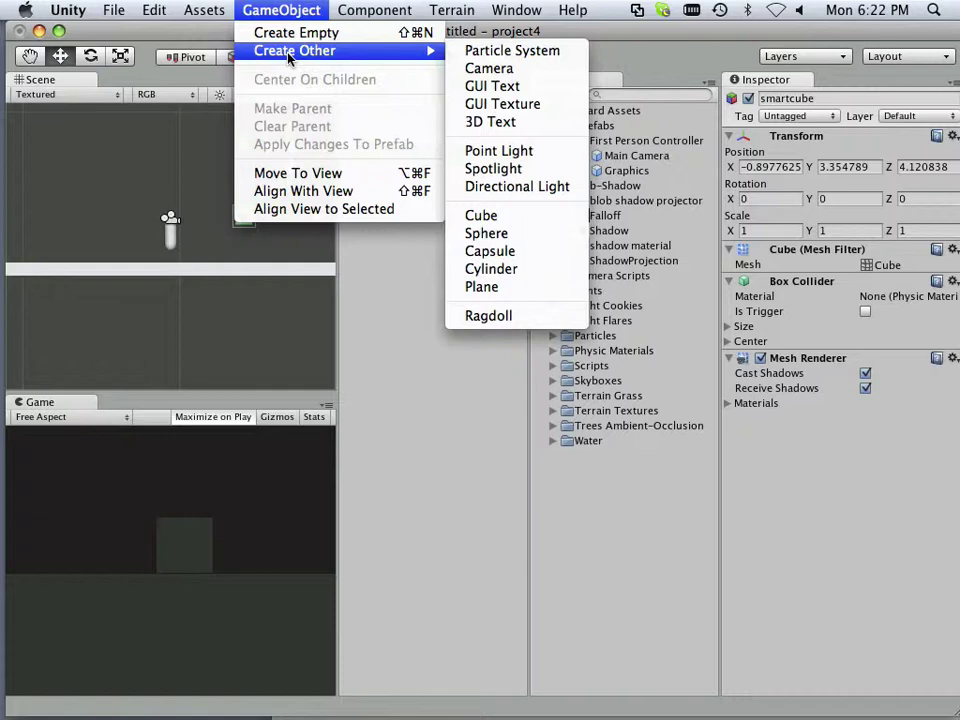
pyautogui.click(490, 187)
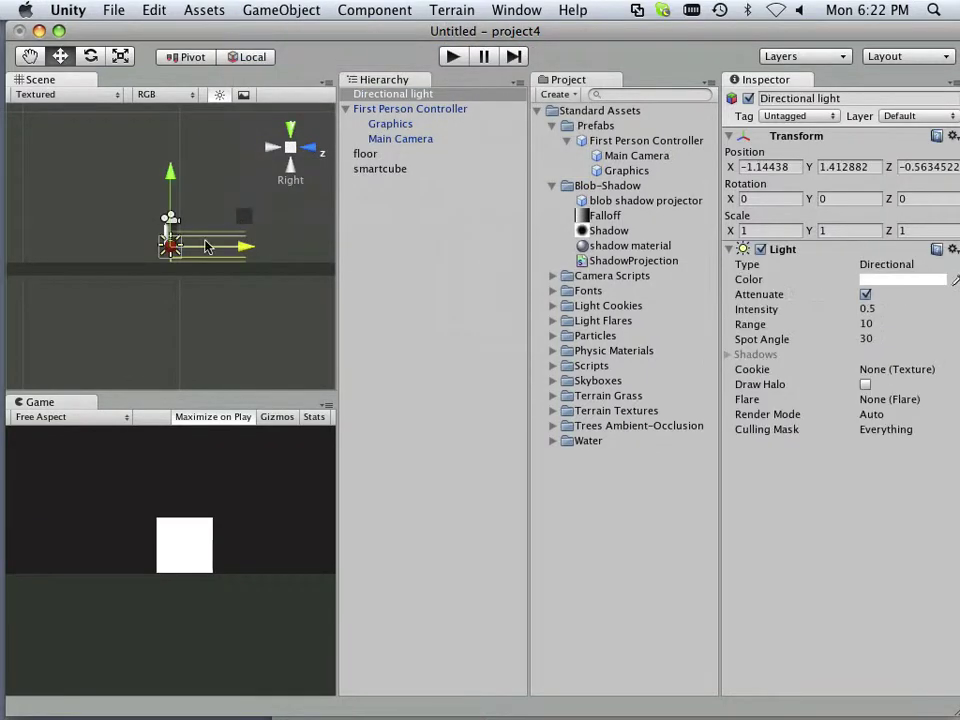
pyautogui.moveTo(176, 172); pyautogui.dragTo(176, 89)
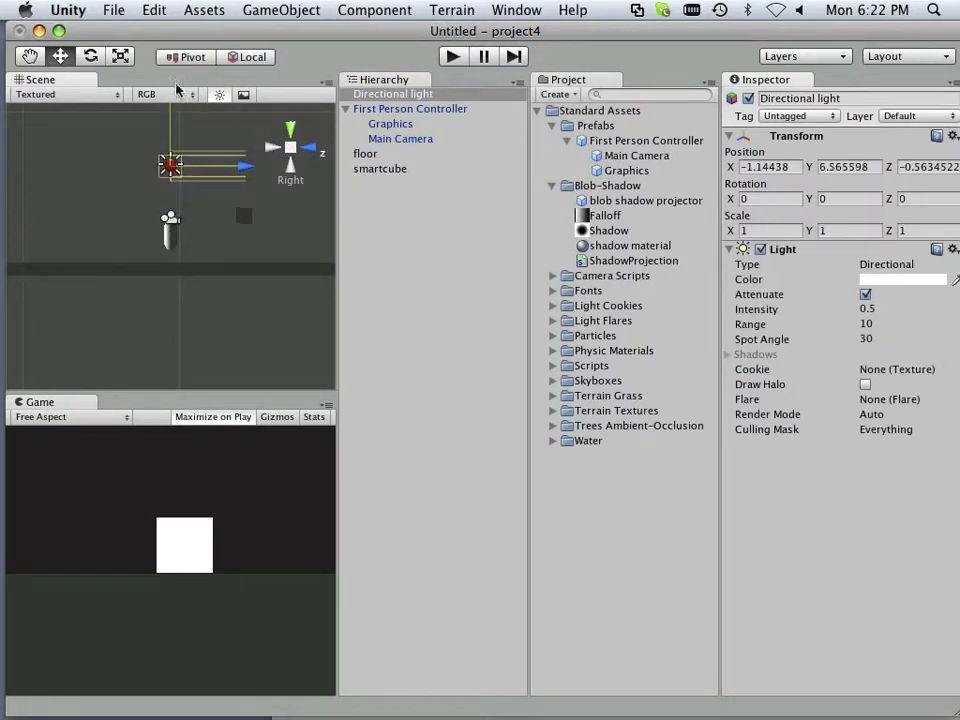
pyautogui.press('e')
pyautogui.moveTo(251, 171); pyautogui.dragTo(222, 250)
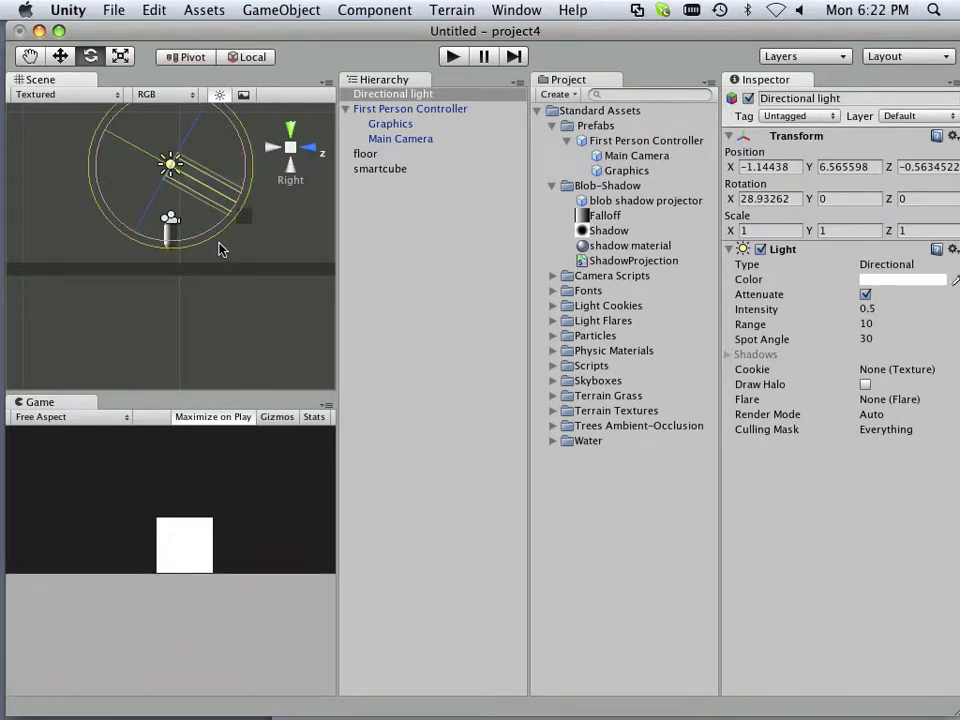
pyautogui.click(453, 57)
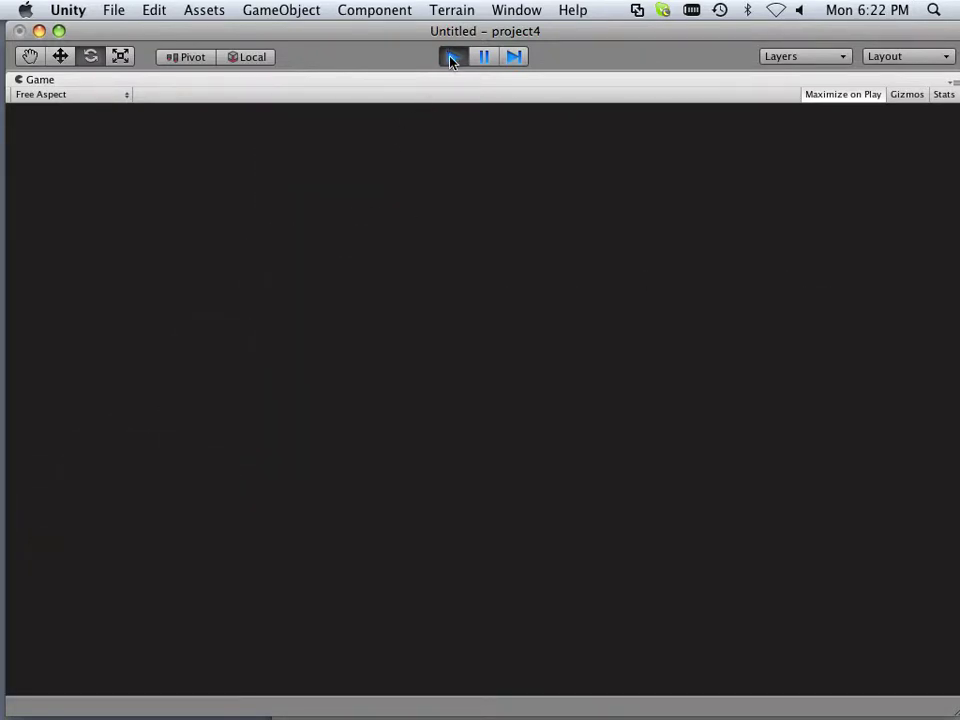
pyautogui.click(452, 57)
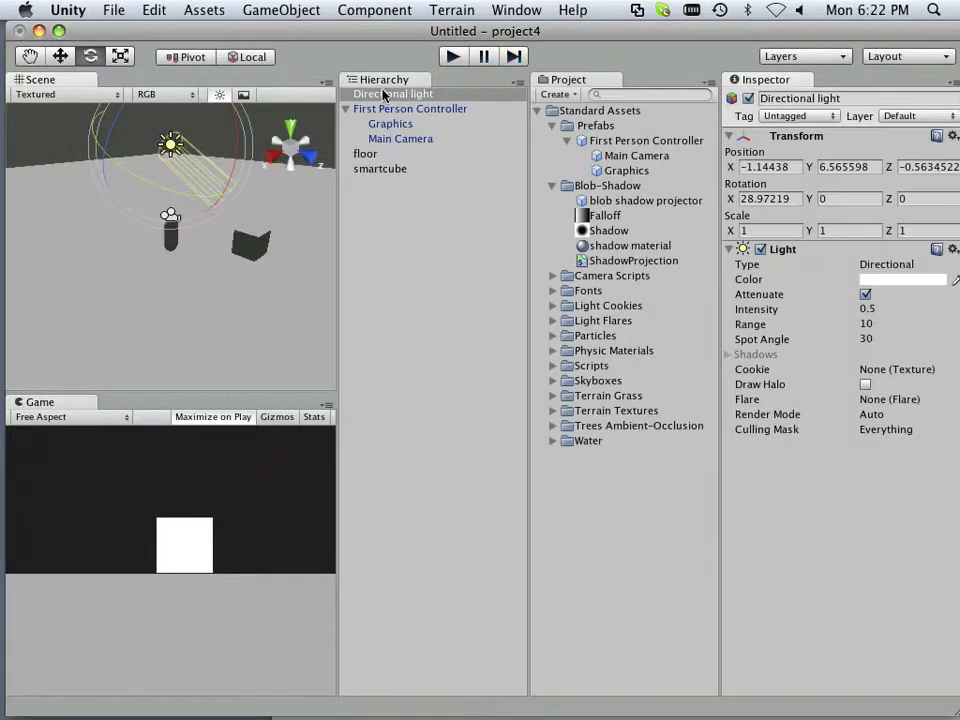
# Step: Give smartcube a Rigidbody and play the scene to watch it fall
pyautogui.click(247, 234)
pyautogui.click(318, 10)
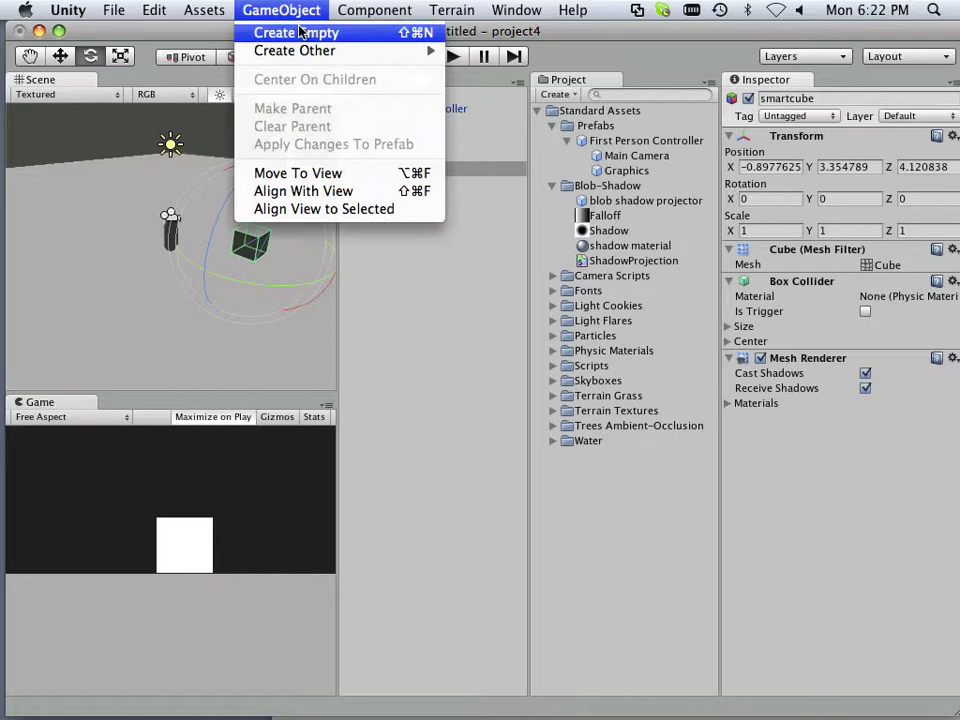
pyautogui.moveTo(360, 12)
pyautogui.moveTo(370, 68)
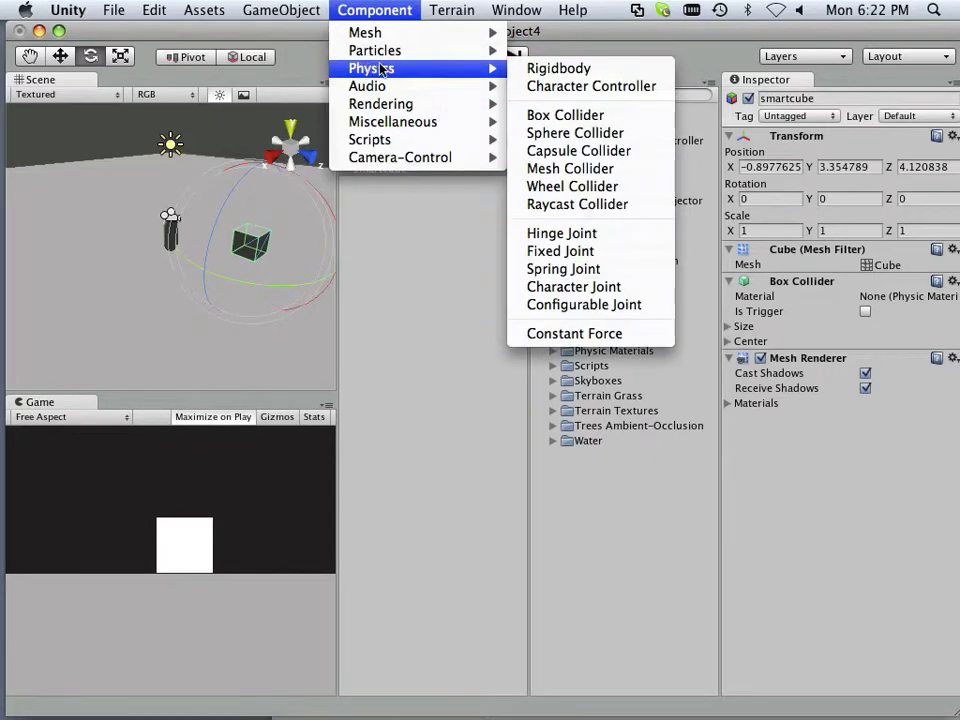
pyautogui.click(559, 69)
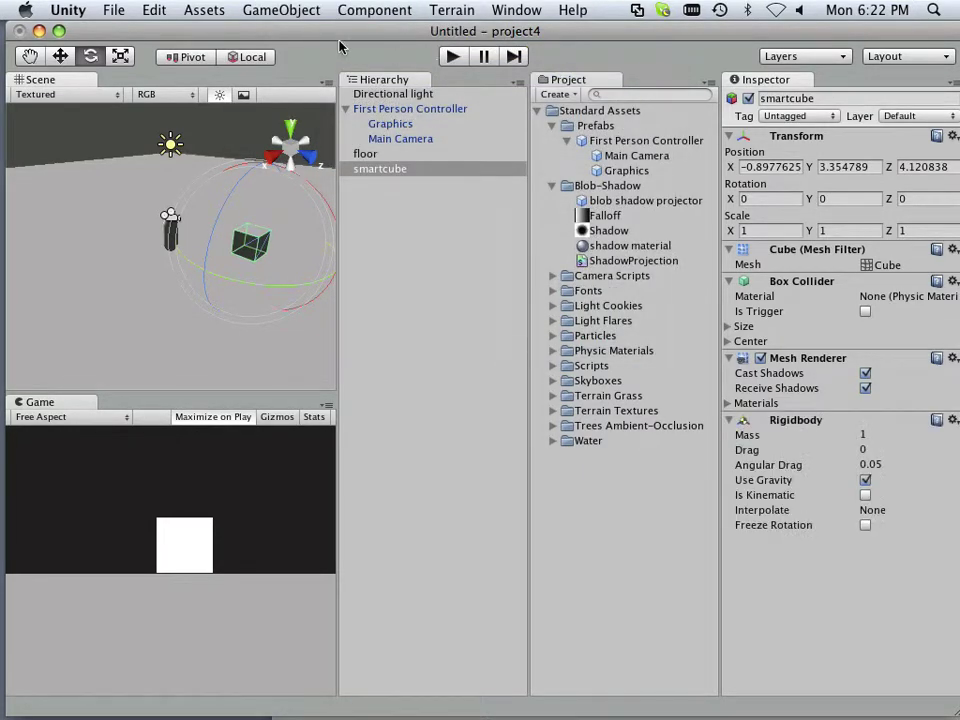
pyautogui.click(452, 57)
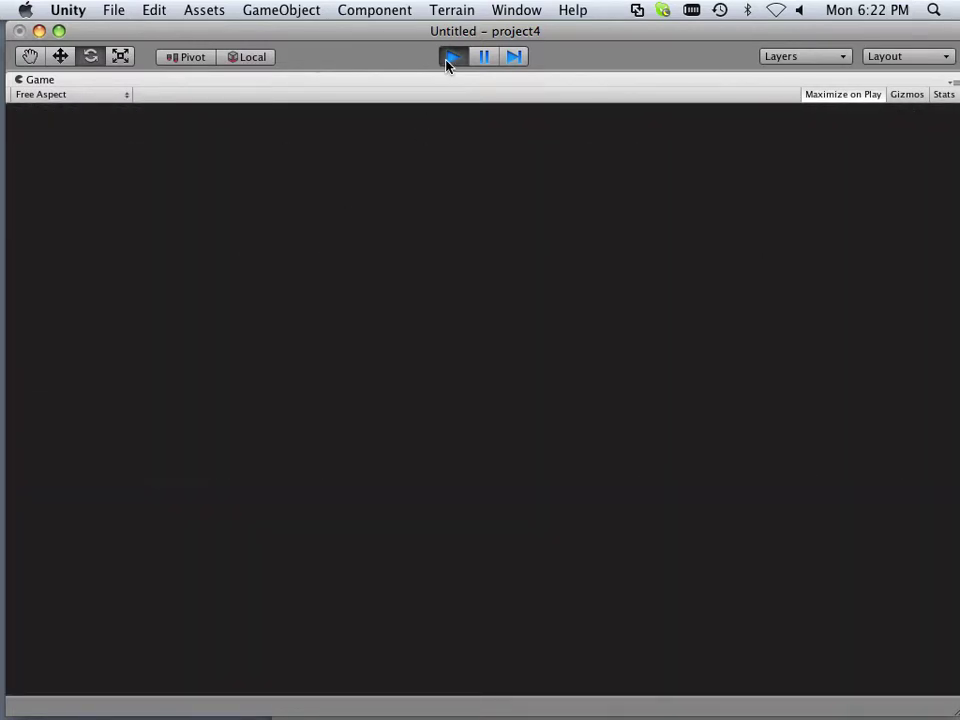
# Step: Stop Play mode to return the editor to edit mode
pyautogui.click(450, 60)
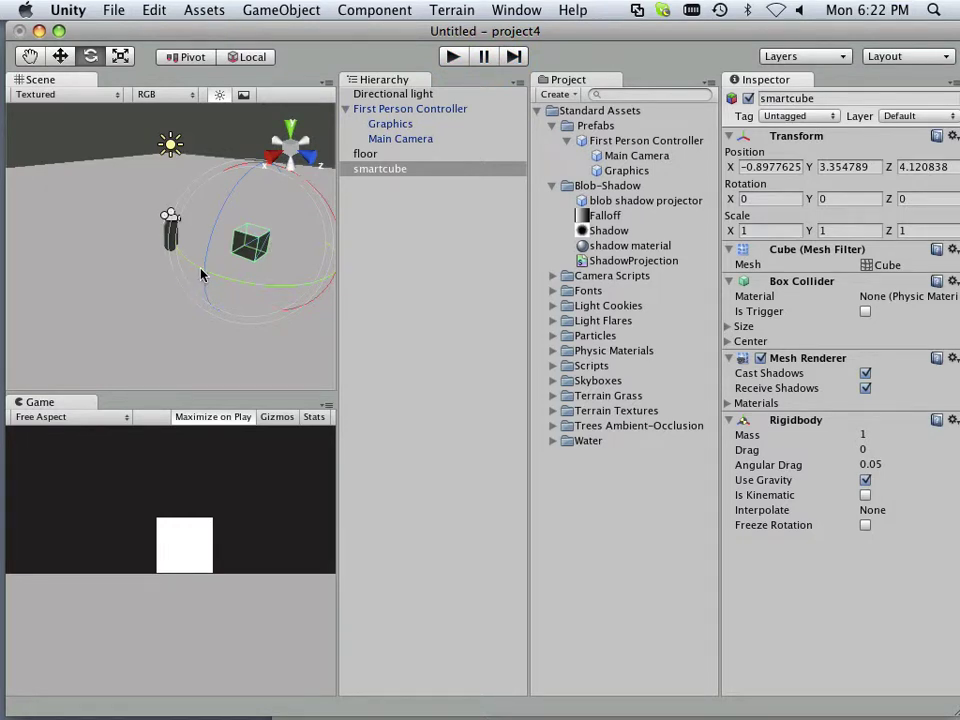